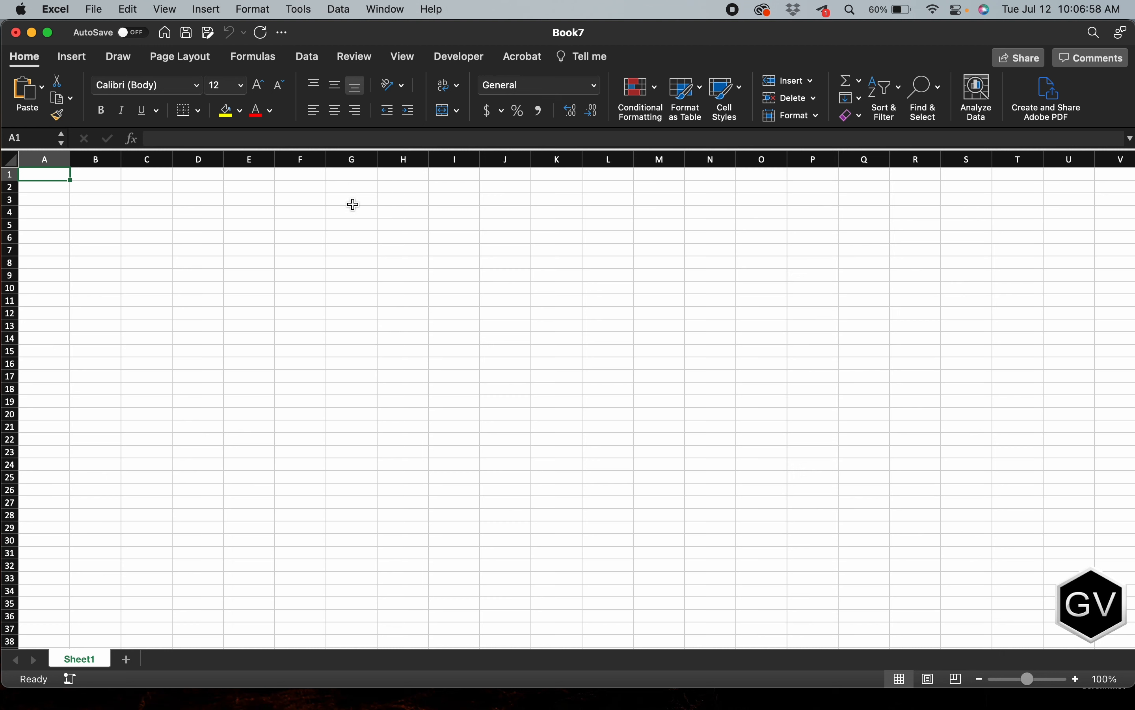
Step: Open the Office Add-ins store and look through the listed add-ins
click(339, 210)
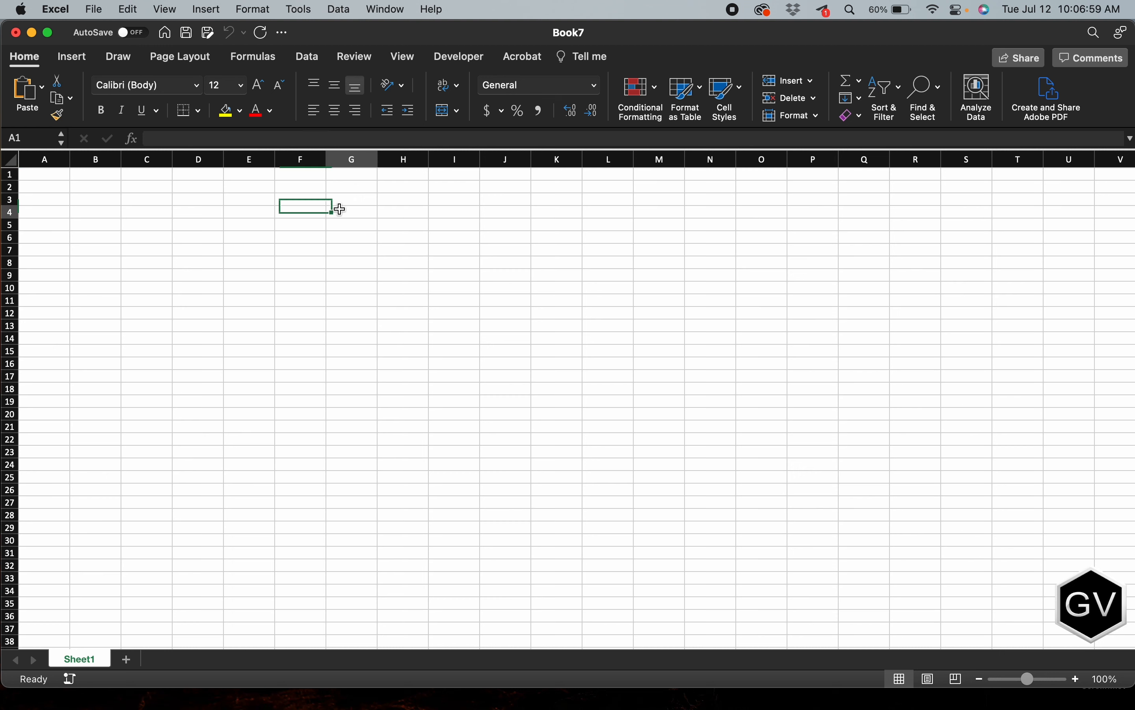
click(32, 180)
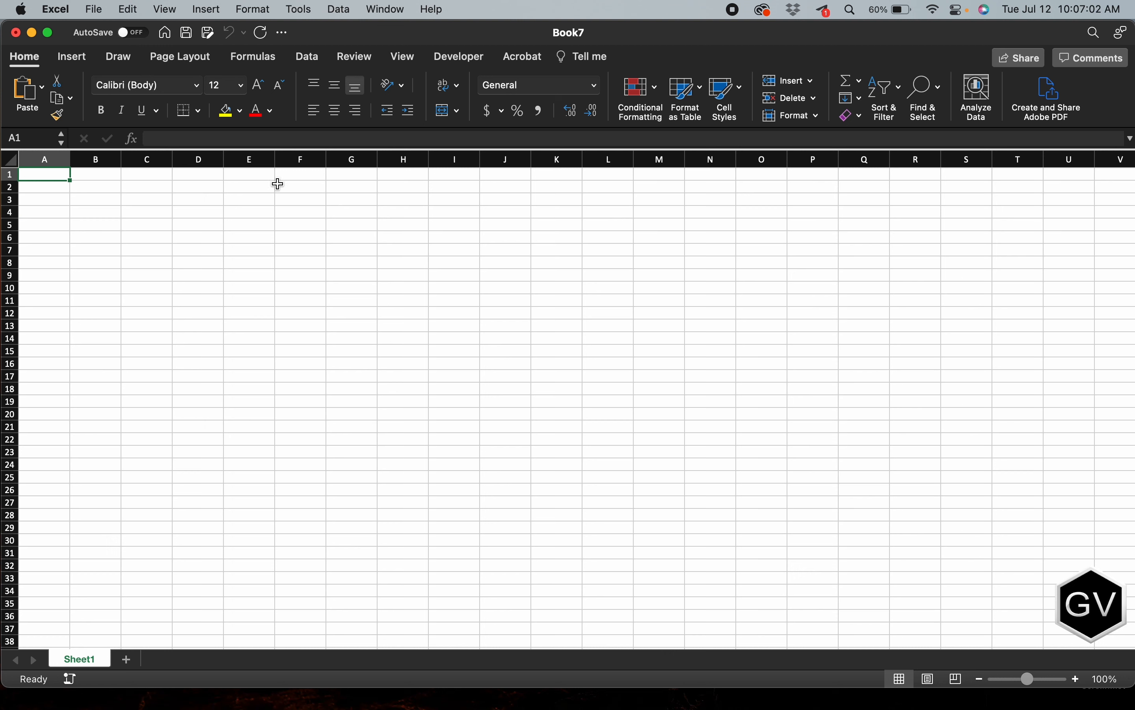
click(210, 5)
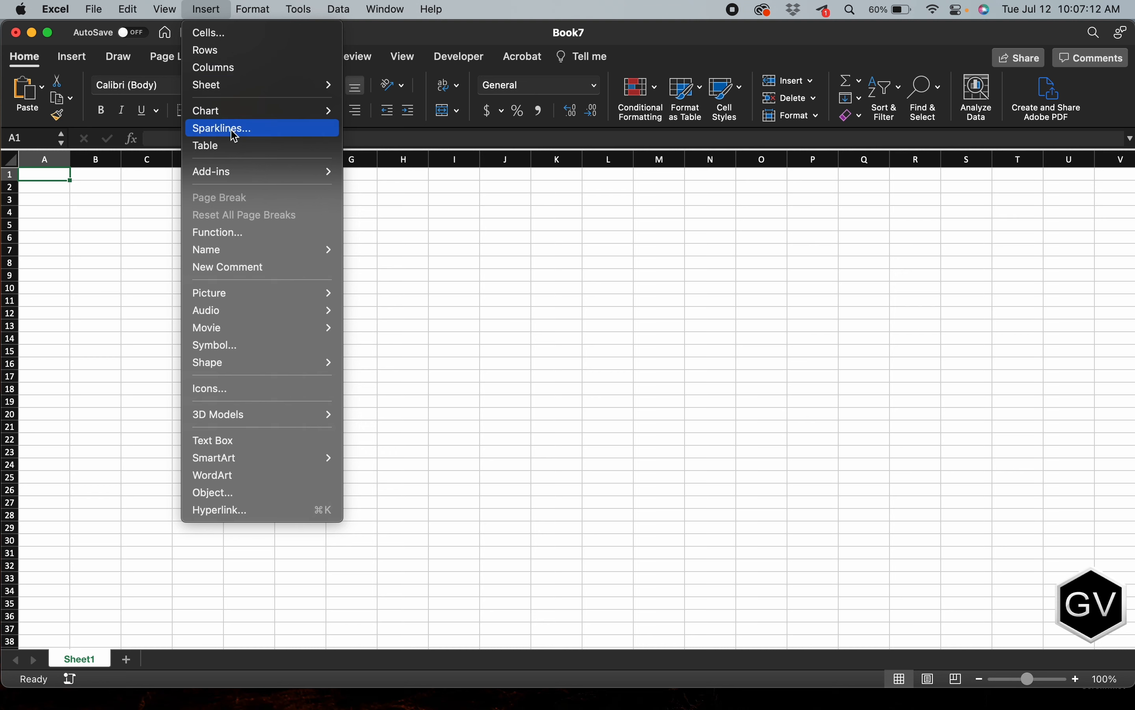
mouse_move(236, 180)
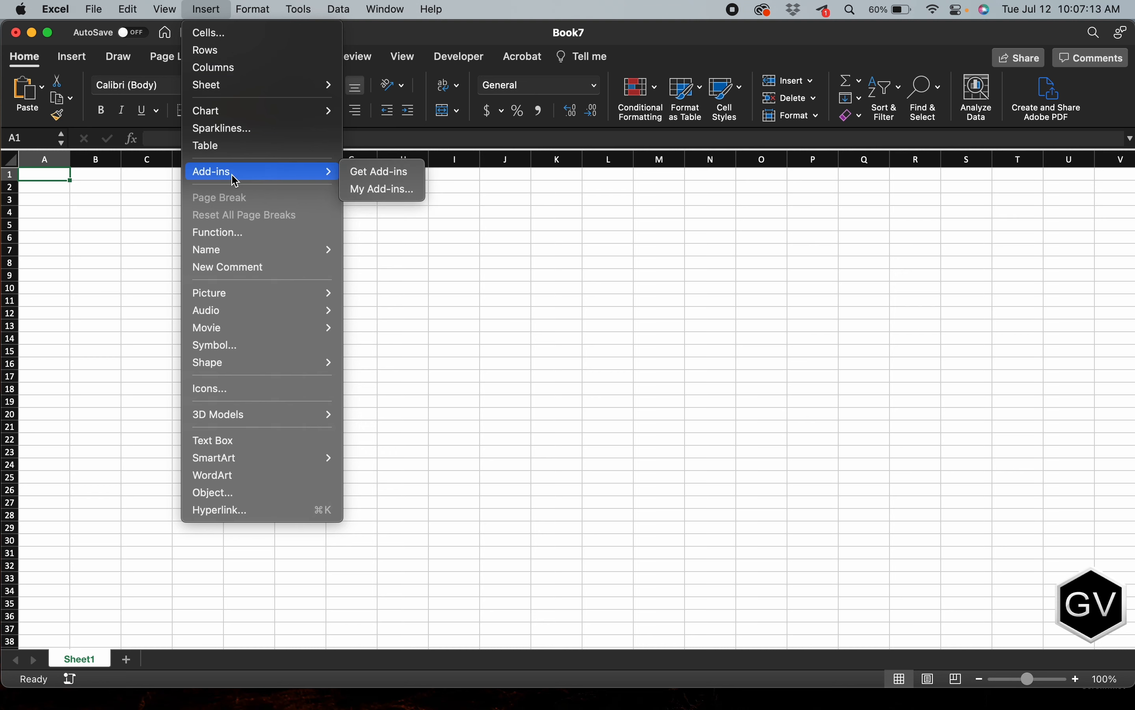
click(376, 182)
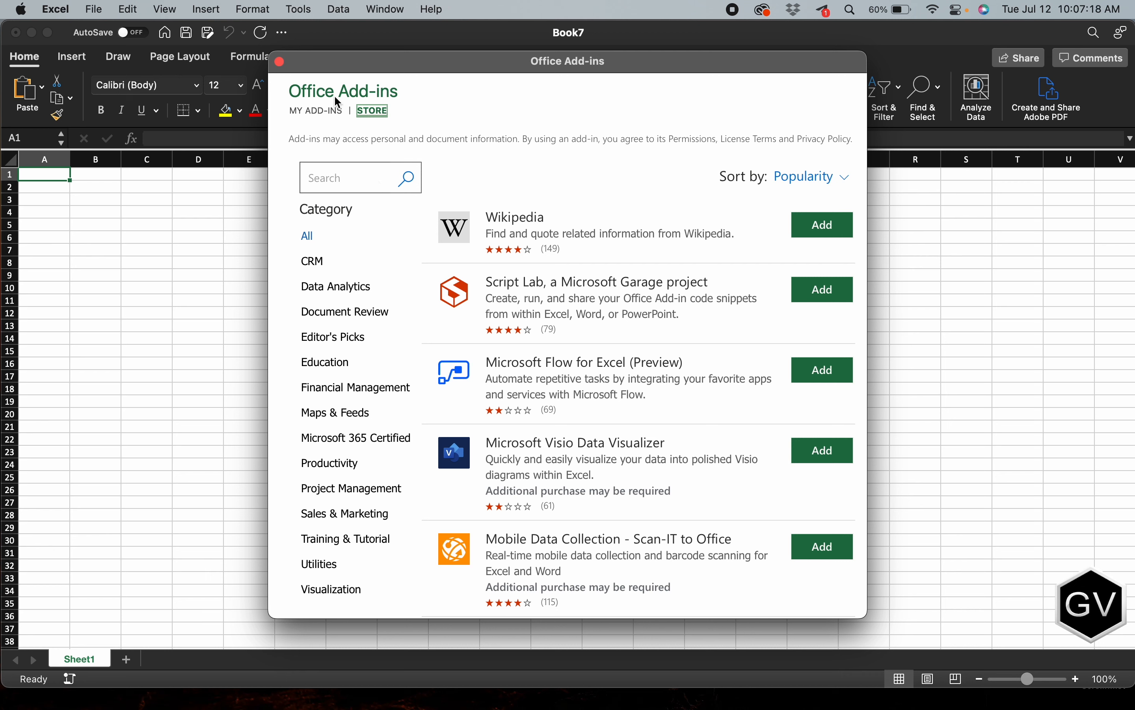
click(515, 138)
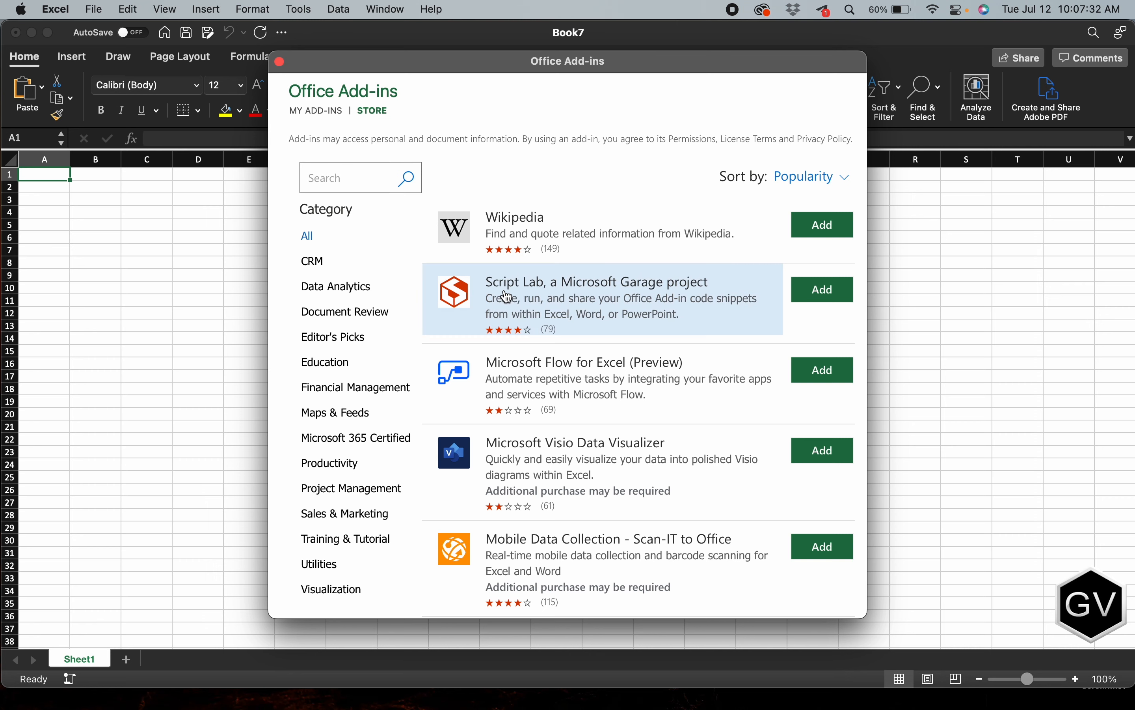
scroll(502, 291, down, 2)
scroll(429, 276, up, 2)
scroll(511, 328, down, 4)
Step: Try searching the add-in store for "cryptosheets" and the shorter term "cryptosheet"
click(354, 173)
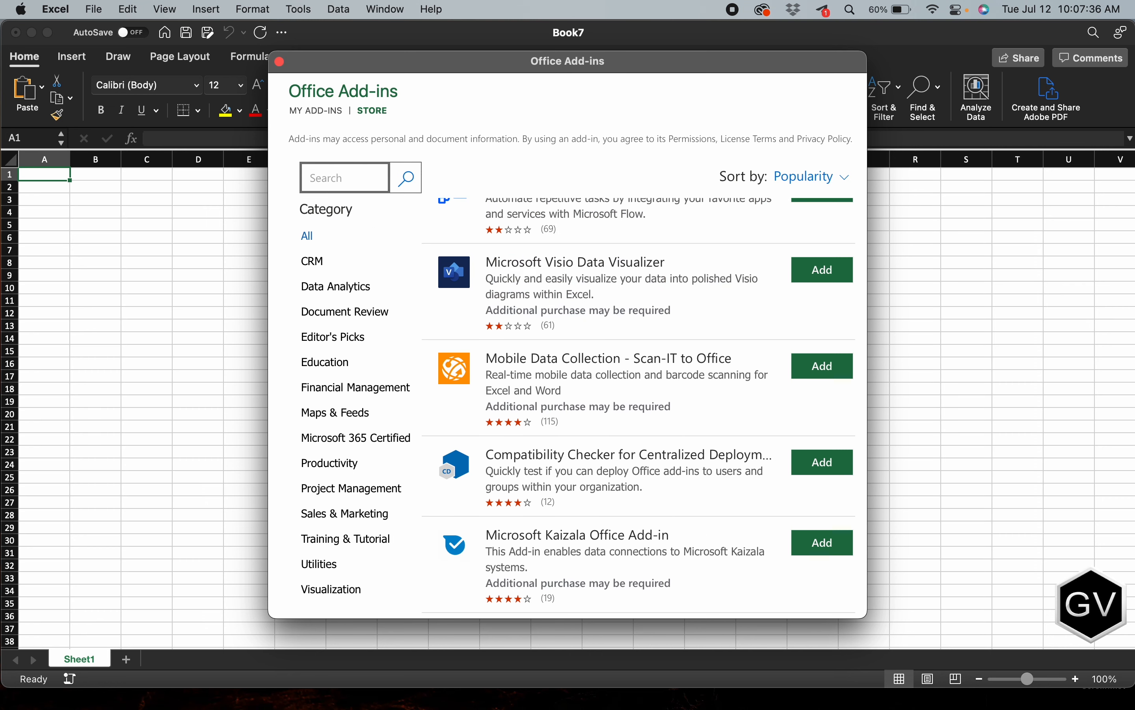
text(cryptosheets)
key(Return)
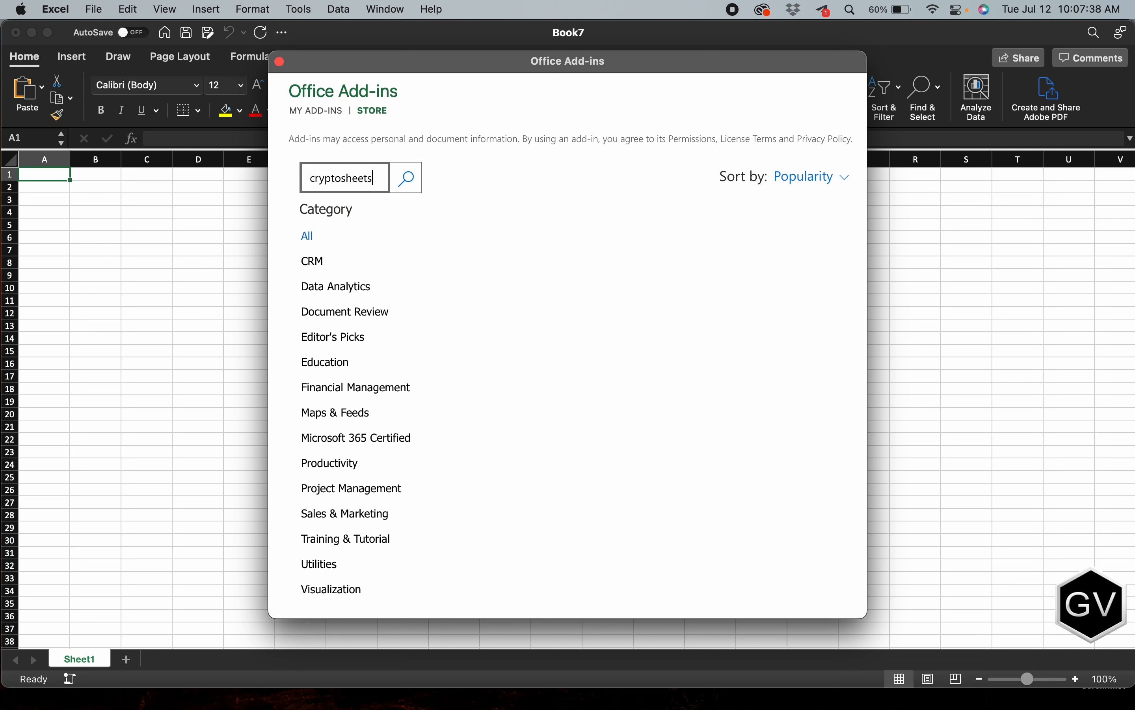
click(380, 181)
key(BackSpace)
click(407, 184)
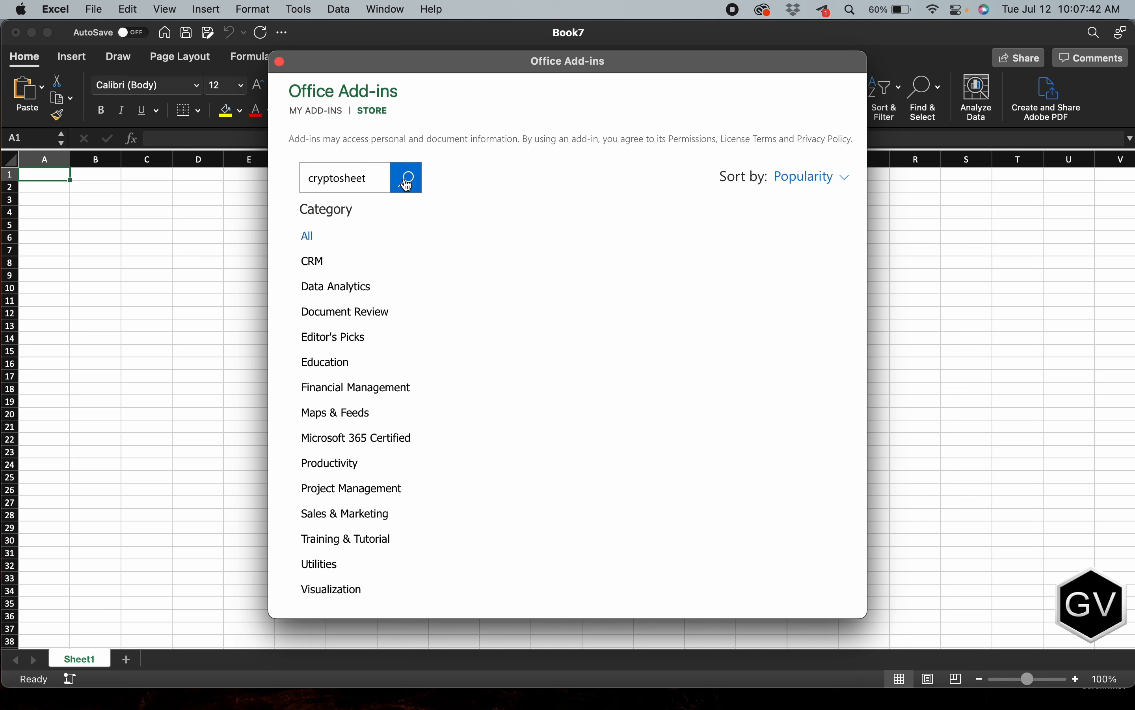
Step: Clear the add-in store search to reload the list and search again for "cryptosheets"
click(372, 178)
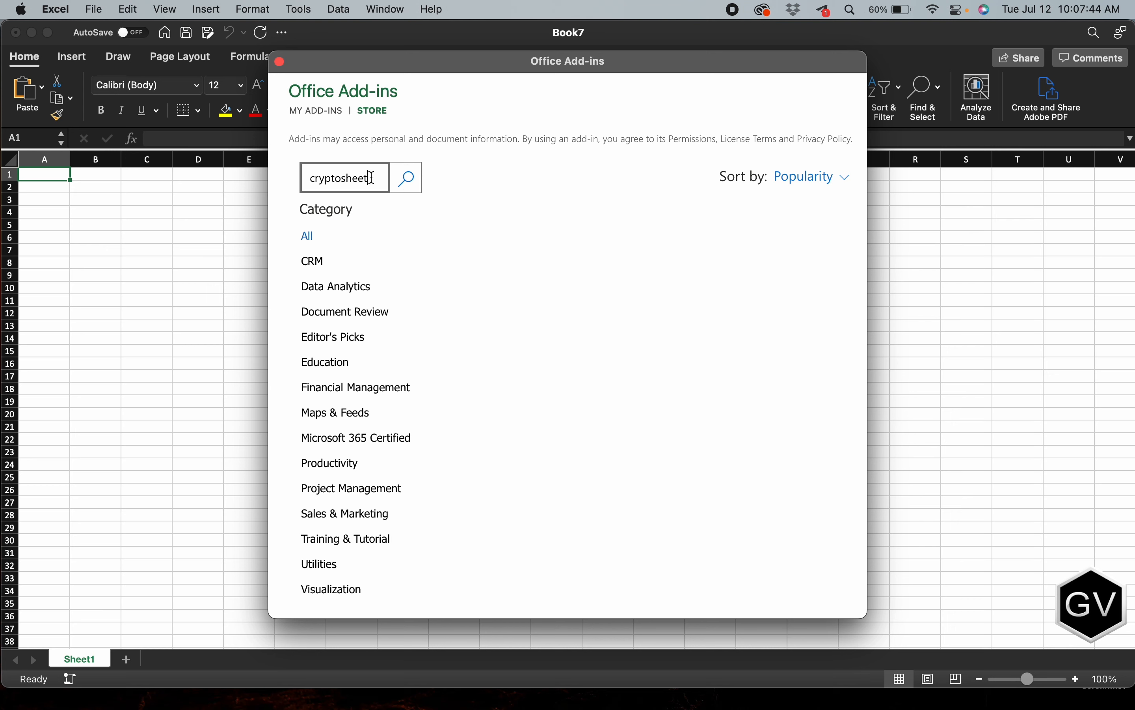
key(super+BackSpace)
key(Return)
click(327, 189)
text(c)
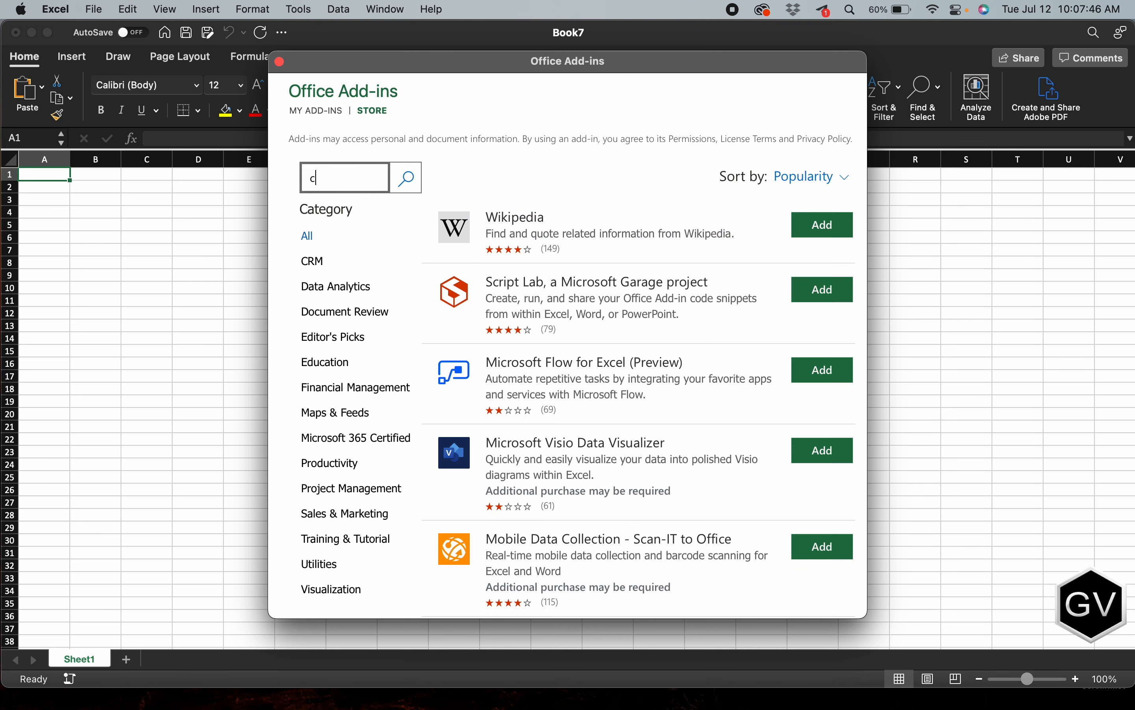
text(ryptosheets)
key(Return)
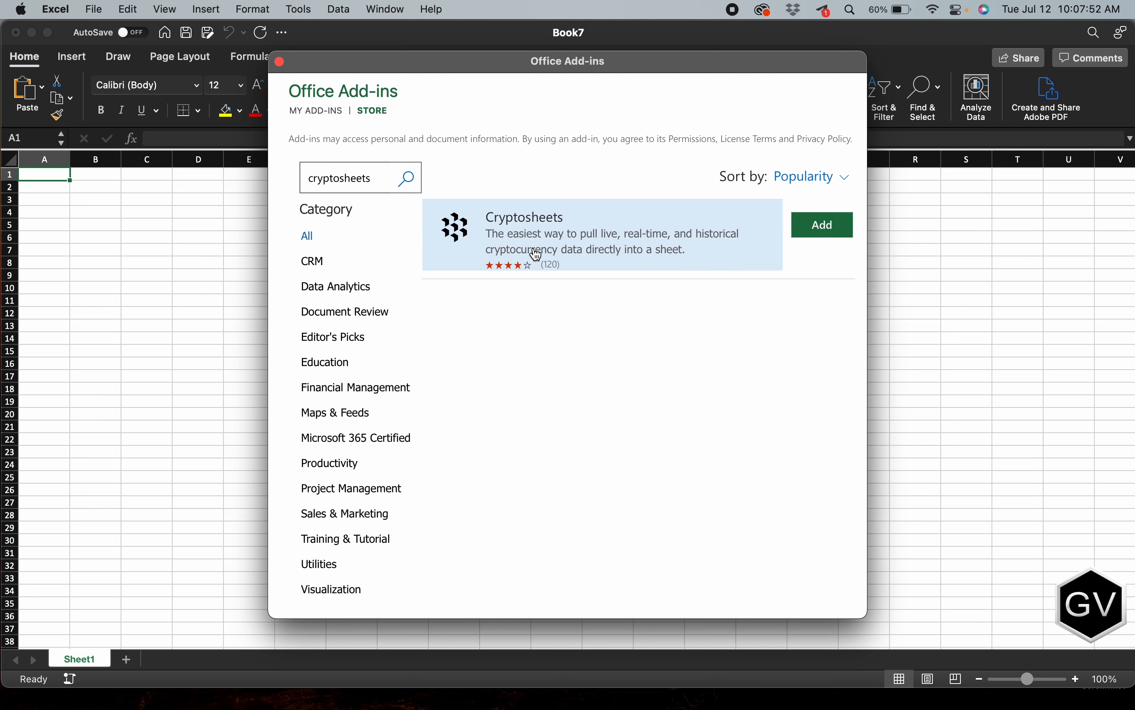
Step: Add the Cryptosheets add-in, agreeing to its terms and conditions, and dismiss its introduction message
click(817, 237)
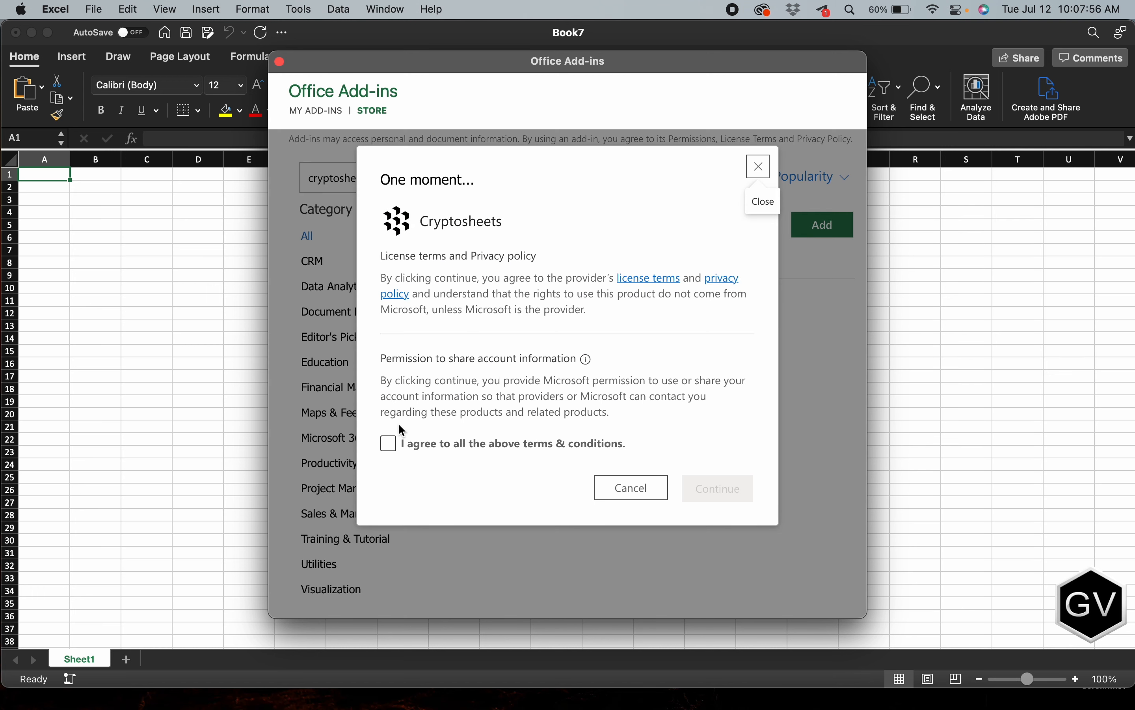
click(388, 448)
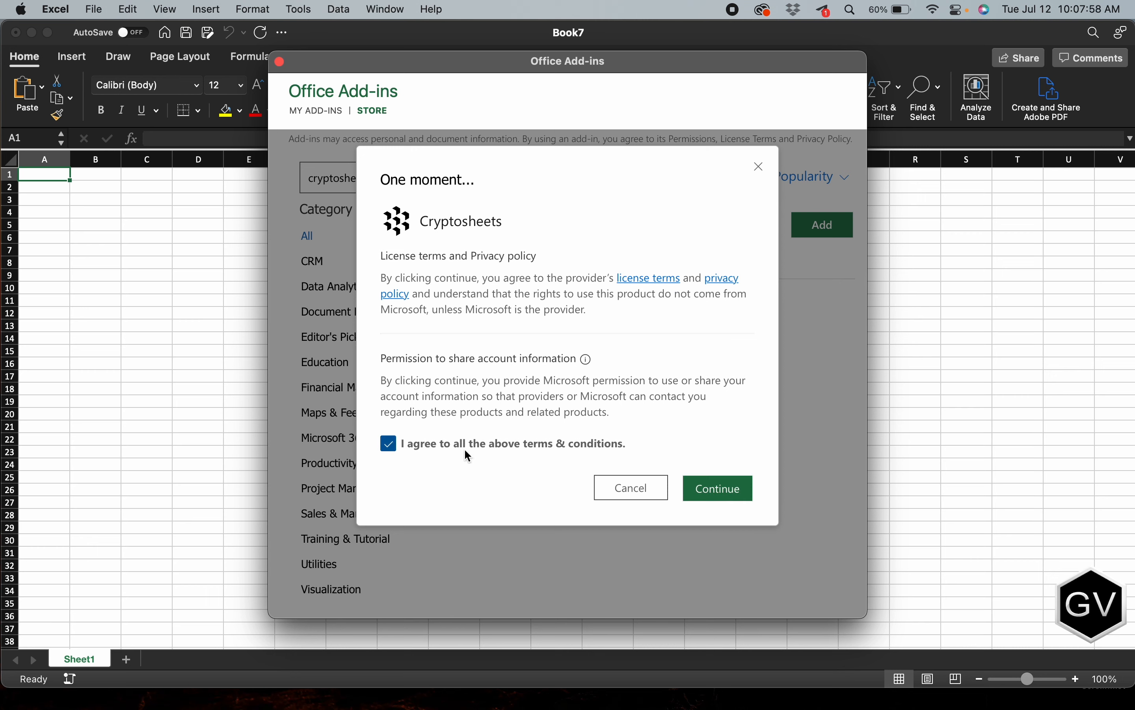
click(707, 498)
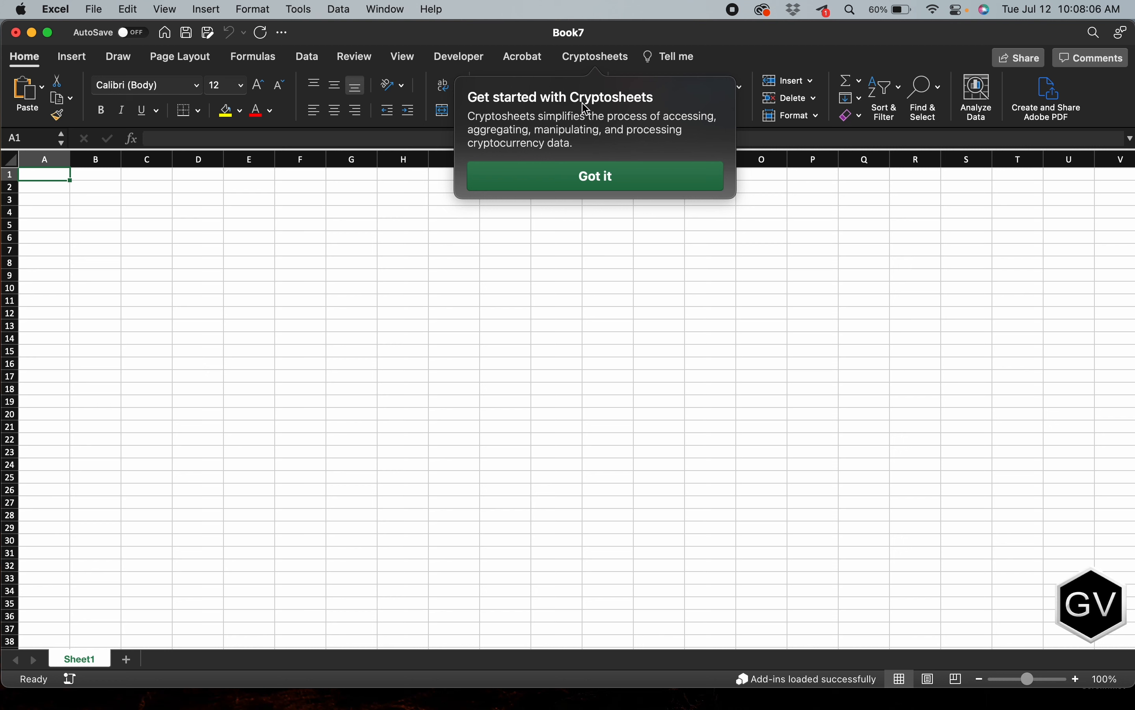
click(584, 168)
Step: Open the Cryptosheets dashboard and look through its Browse data catalogue
click(593, 58)
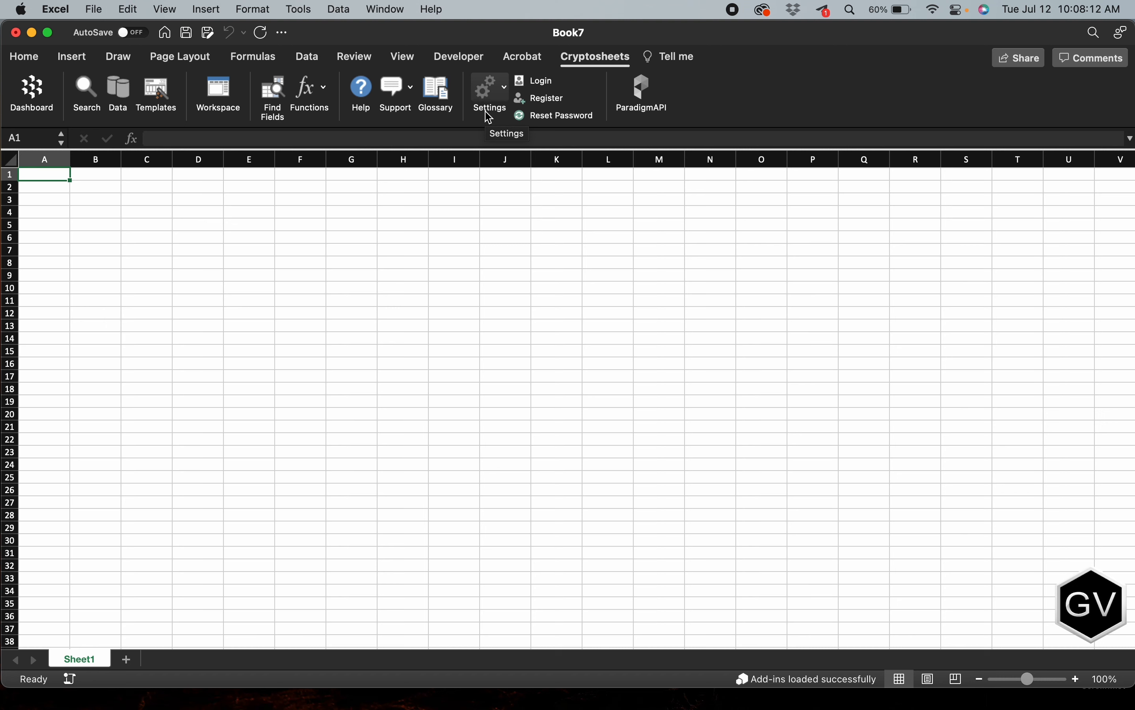
click(31, 97)
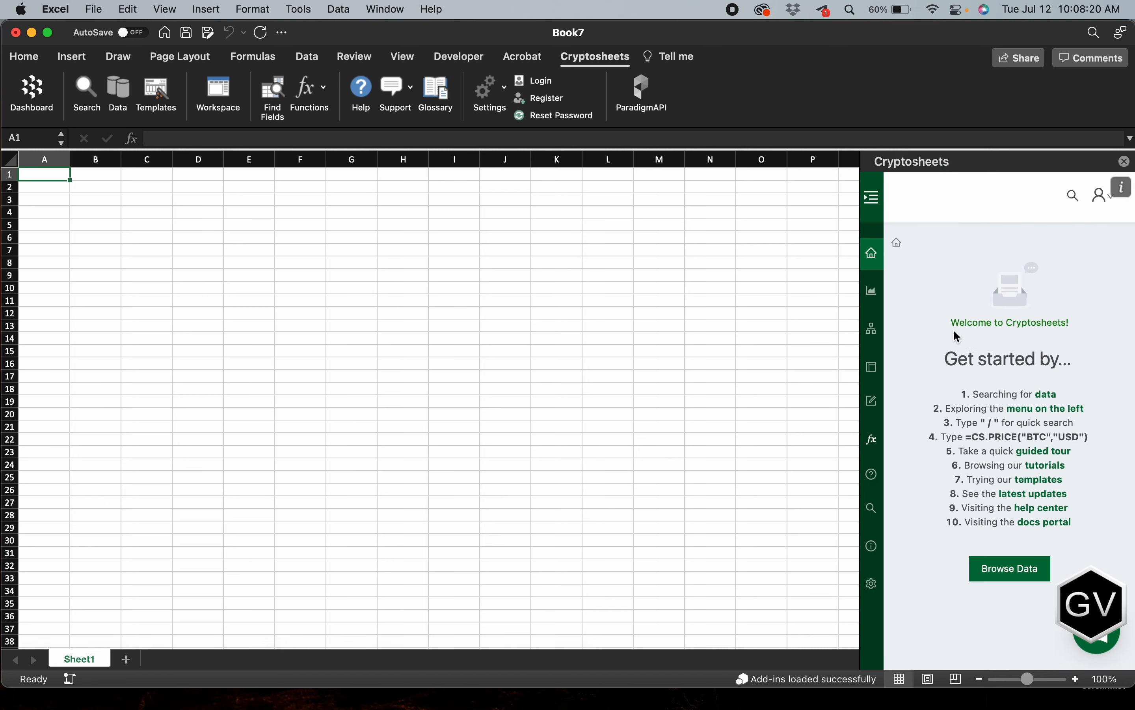
click(873, 291)
scroll(948, 479, down, 6)
scroll(933, 436, up, 6)
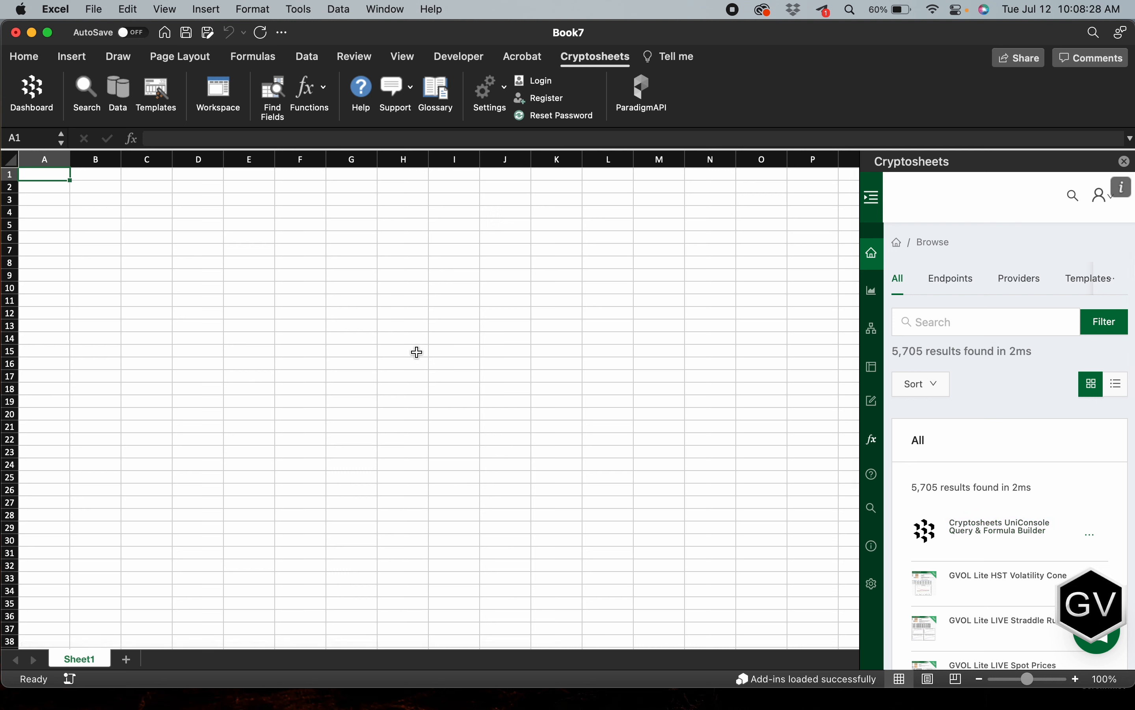
Step: Open All Integrations in the Cryptosheets settings and look through the providers down to GenesisVolatility
click(874, 586)
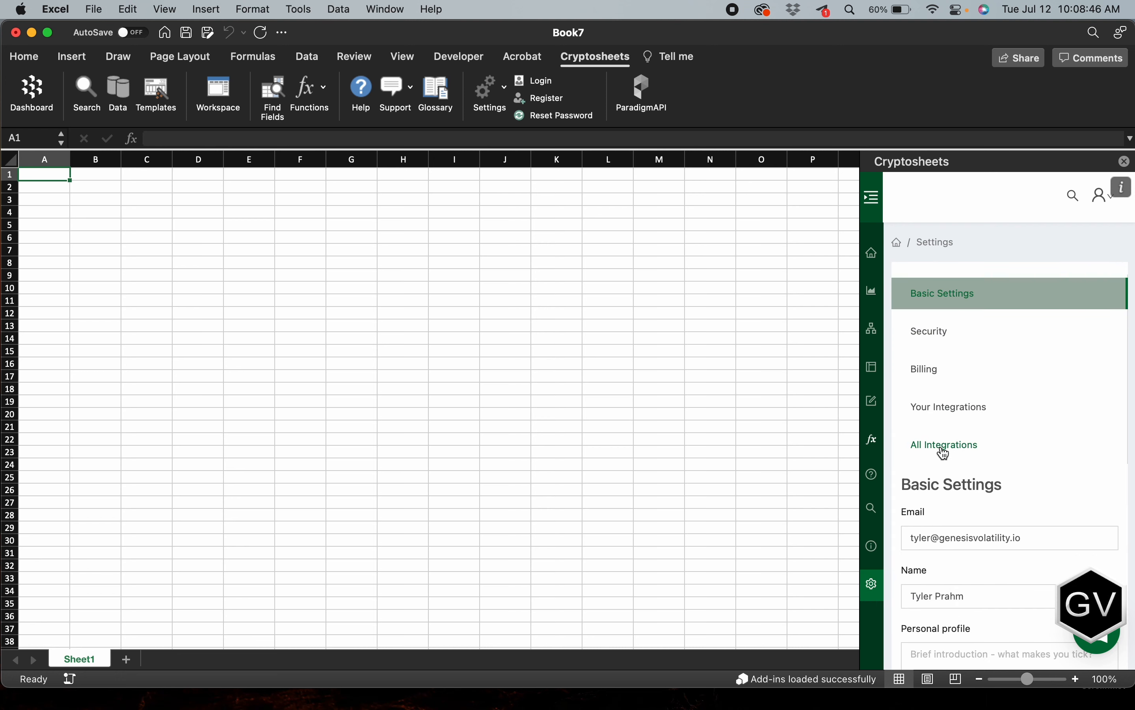
scroll(941, 446, down, 1)
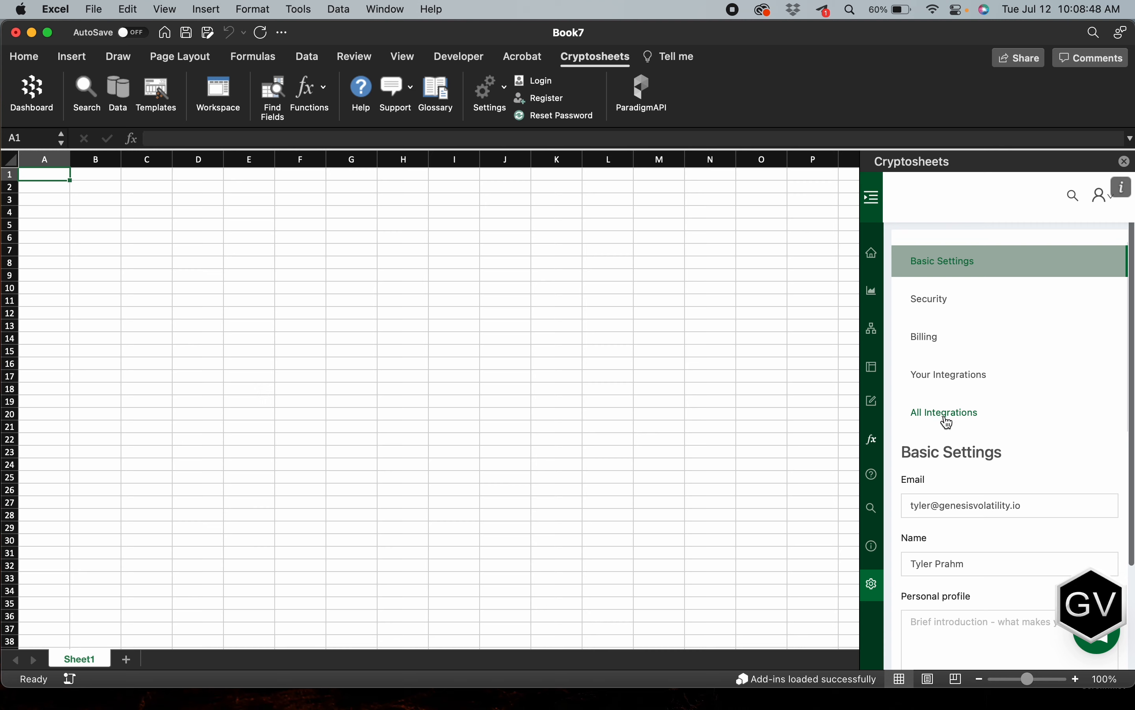
click(944, 418)
scroll(992, 500, down, 10)
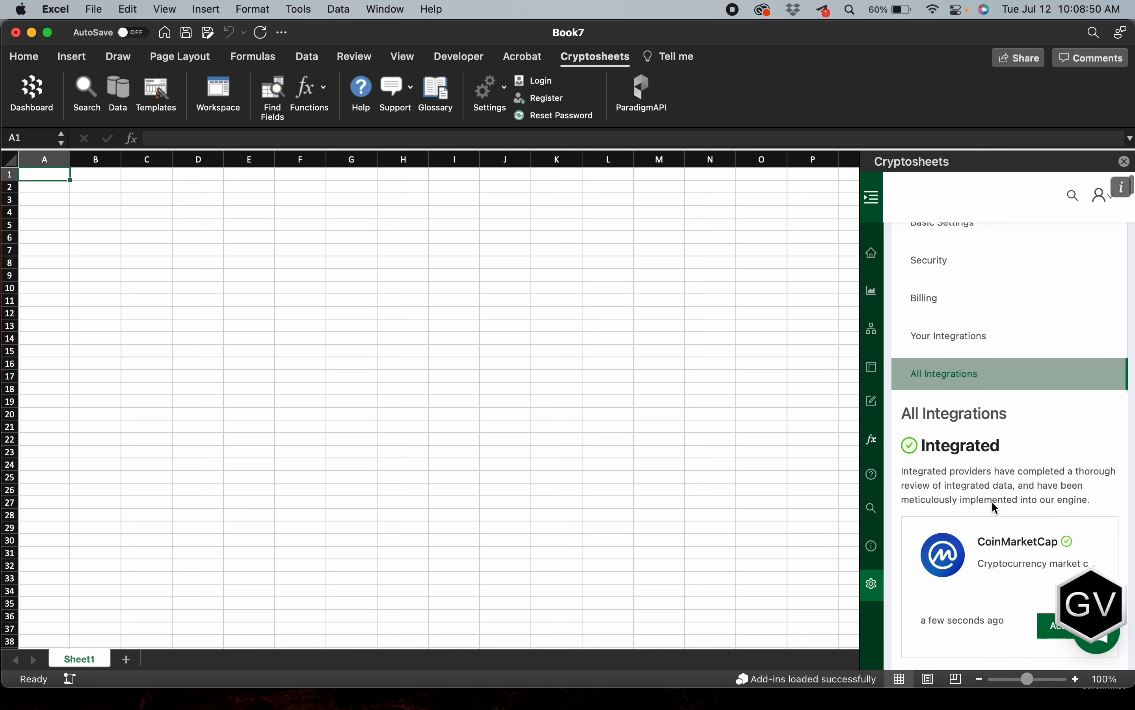
scroll(992, 500, down, 15)
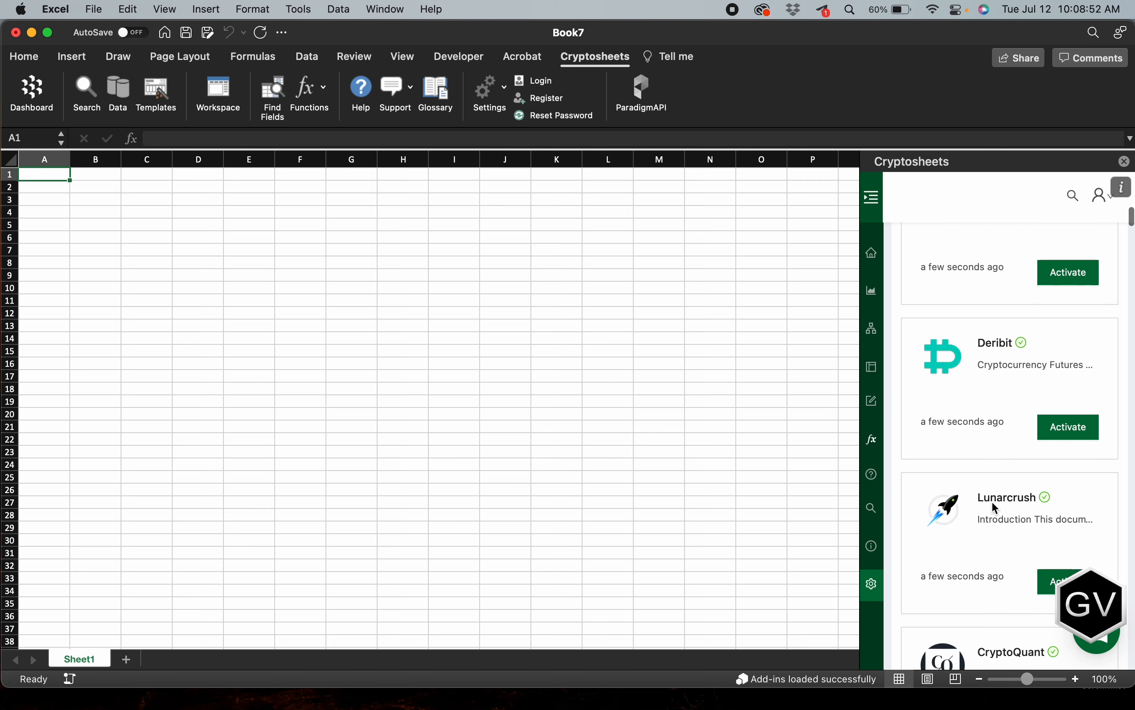
scroll(992, 500, down, 10)
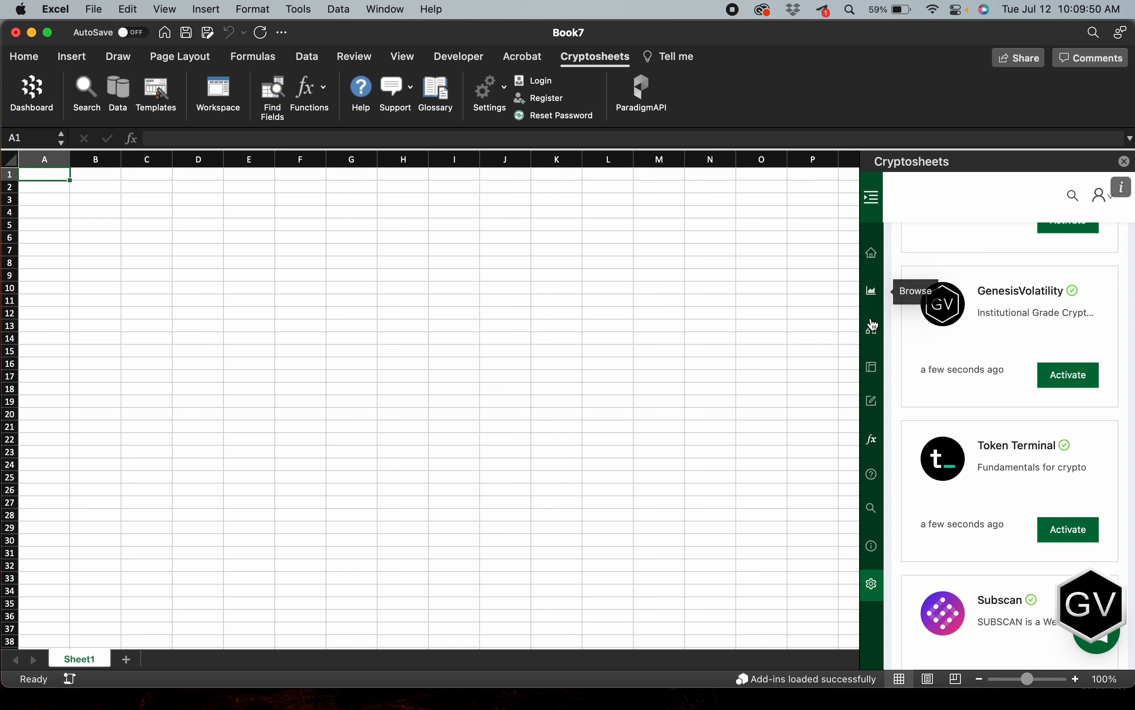
Step: Search the Cryptosheets data catalogue for "Vol" and look through the GVOL entries
click(873, 293)
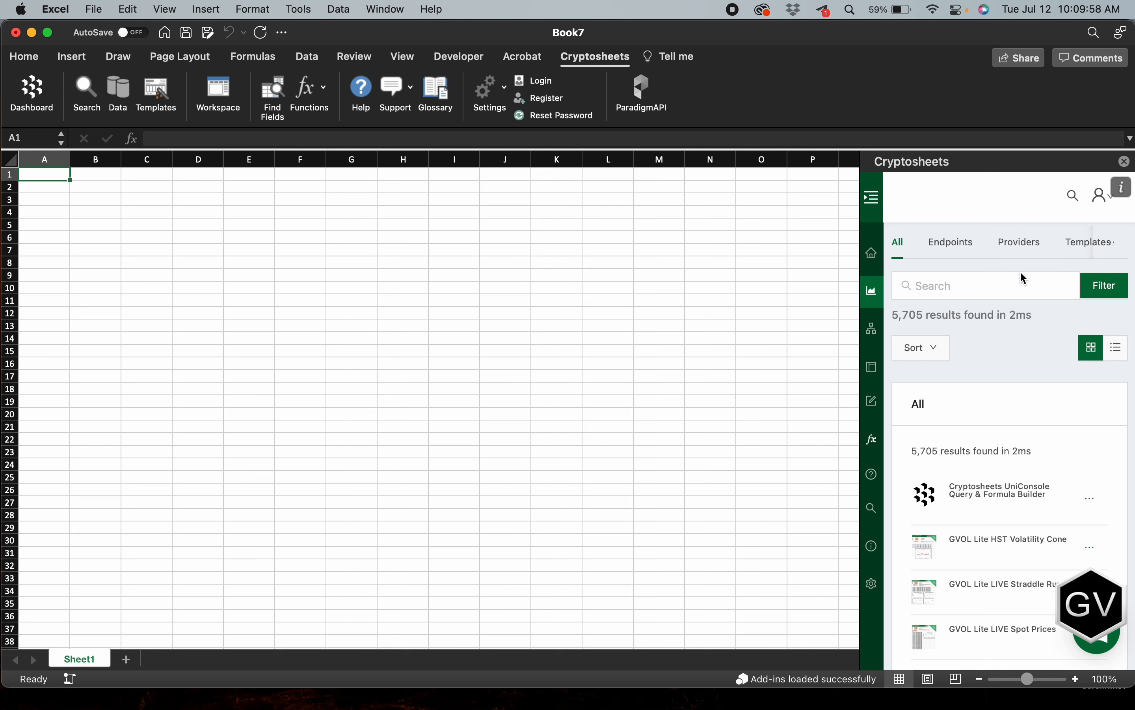
scroll(959, 309, down, 3)
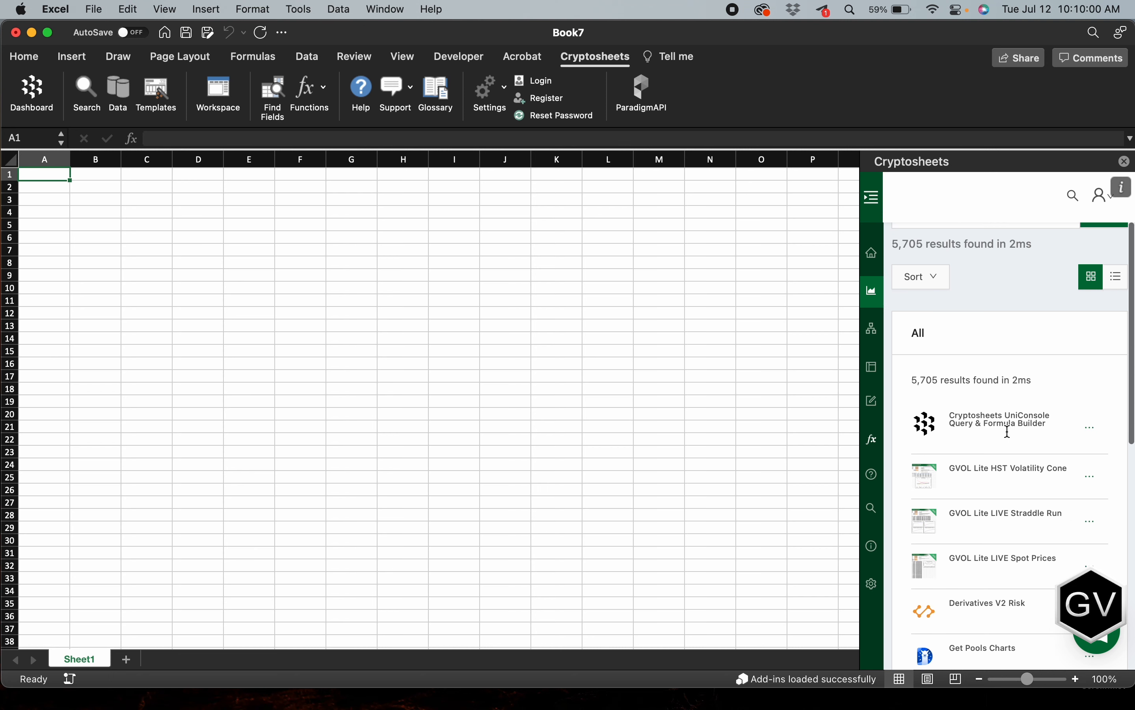
scroll(953, 311, up, 5)
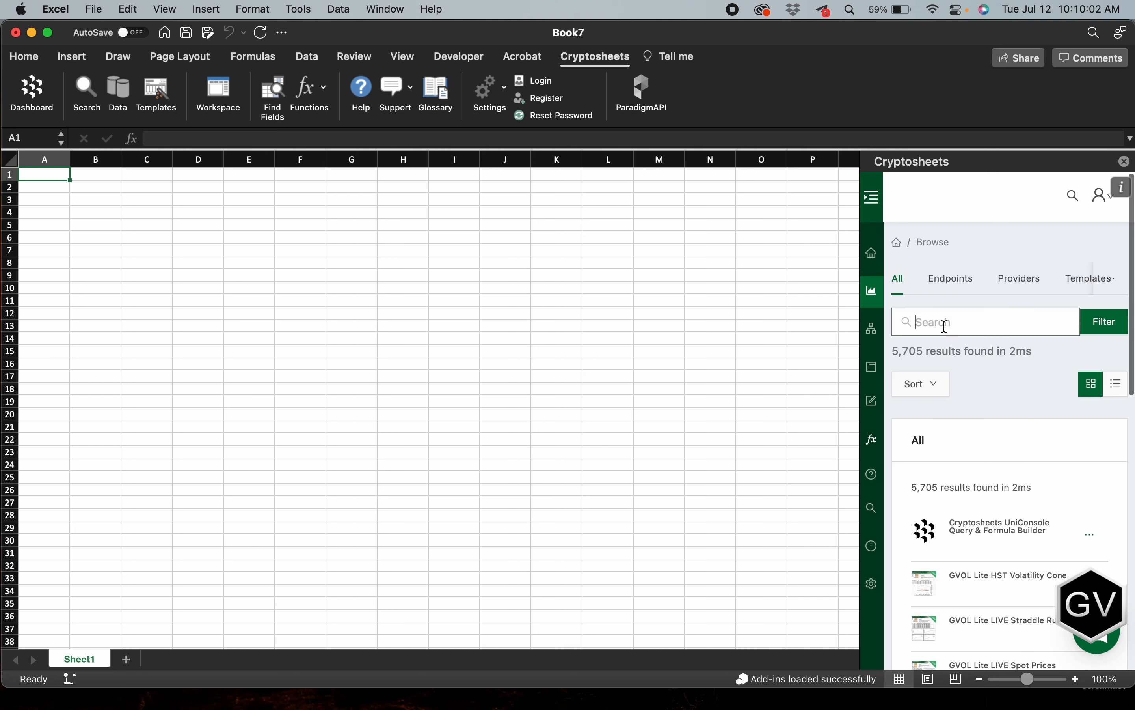
text(gvol)
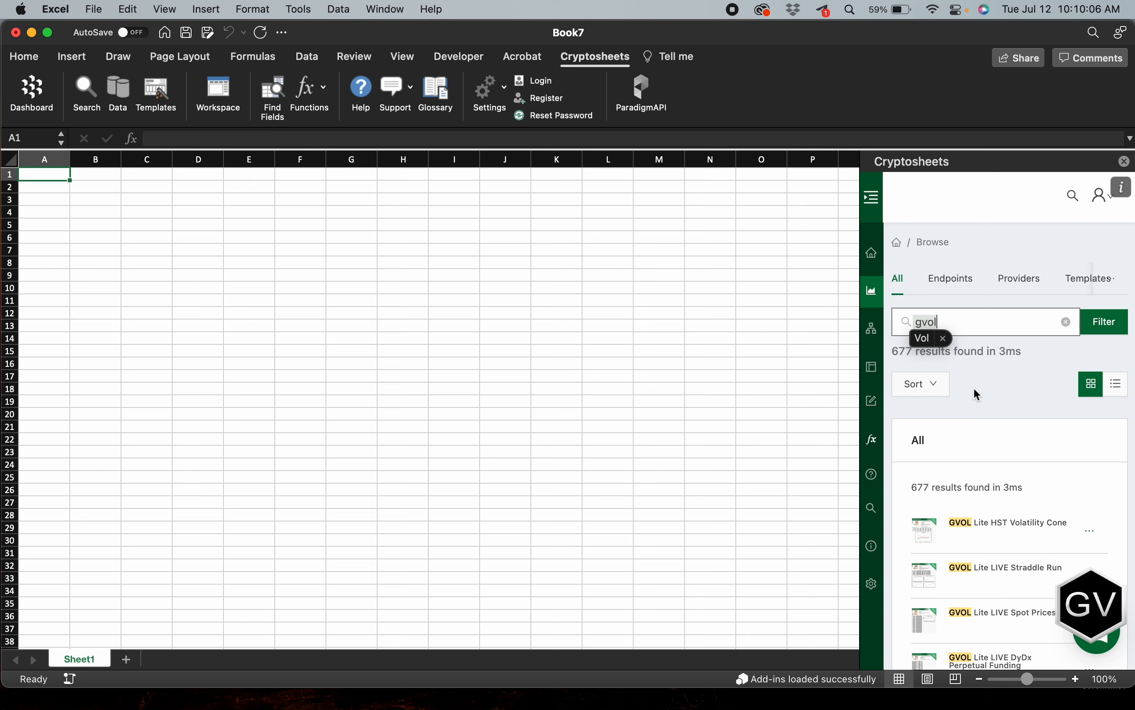
scroll(974, 389, down, 10)
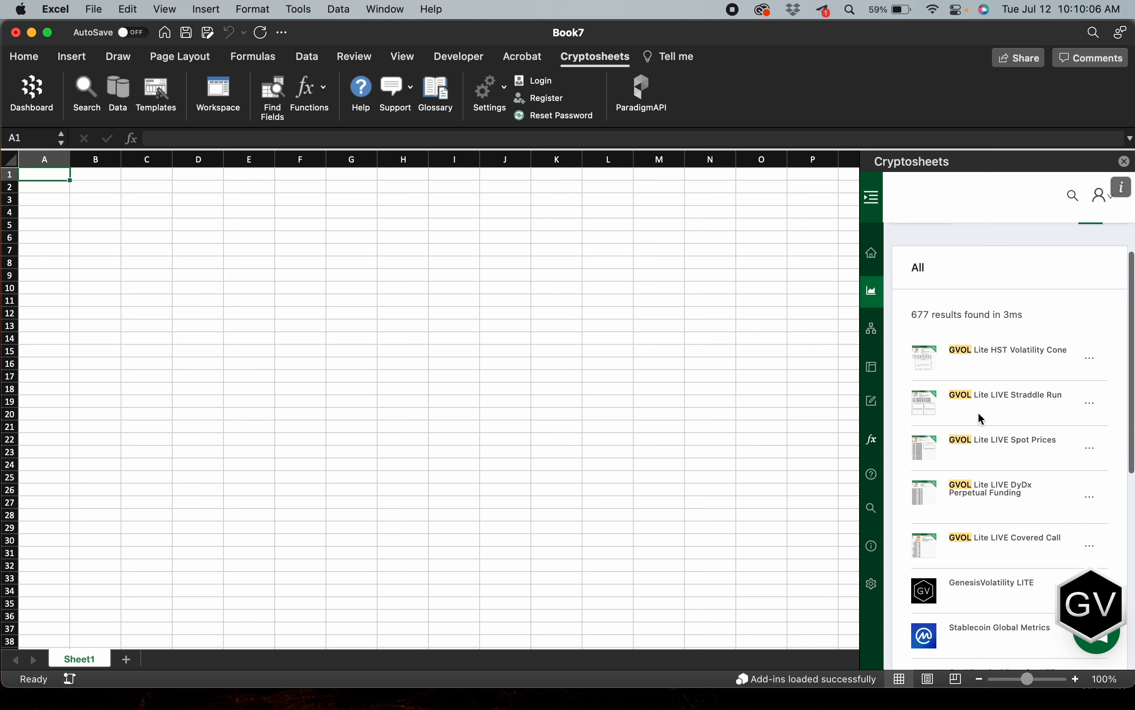
scroll(981, 480, up, 10)
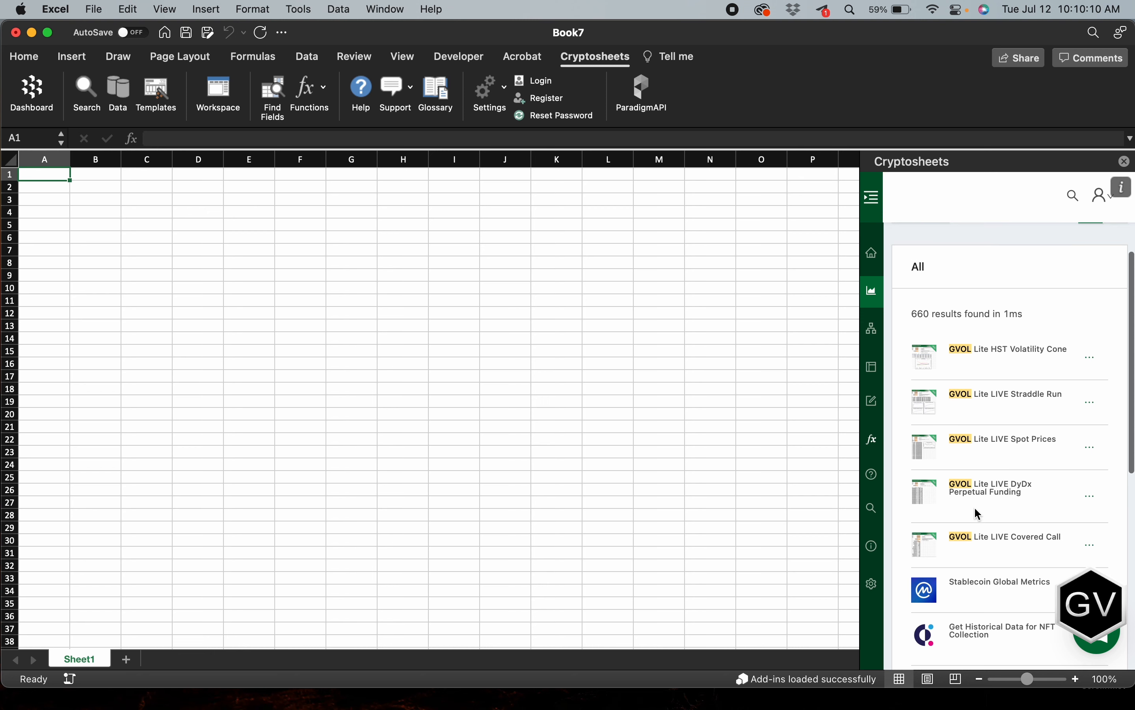
scroll(976, 545, down, 1)
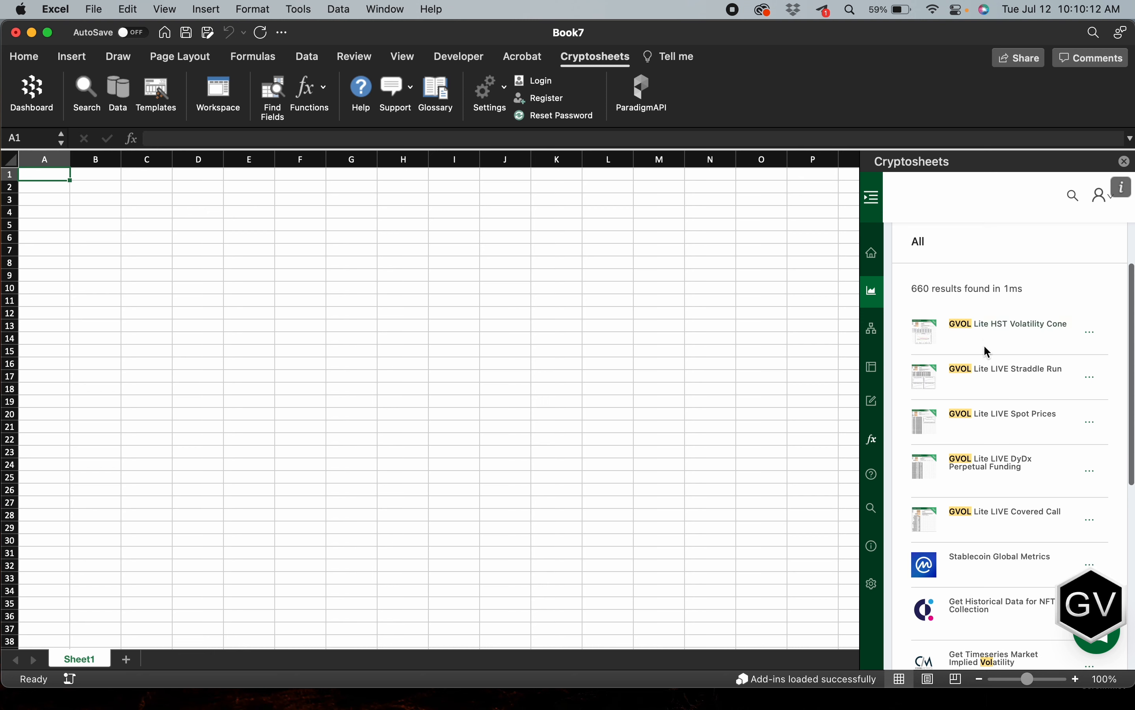
scroll(975, 347, up, 4)
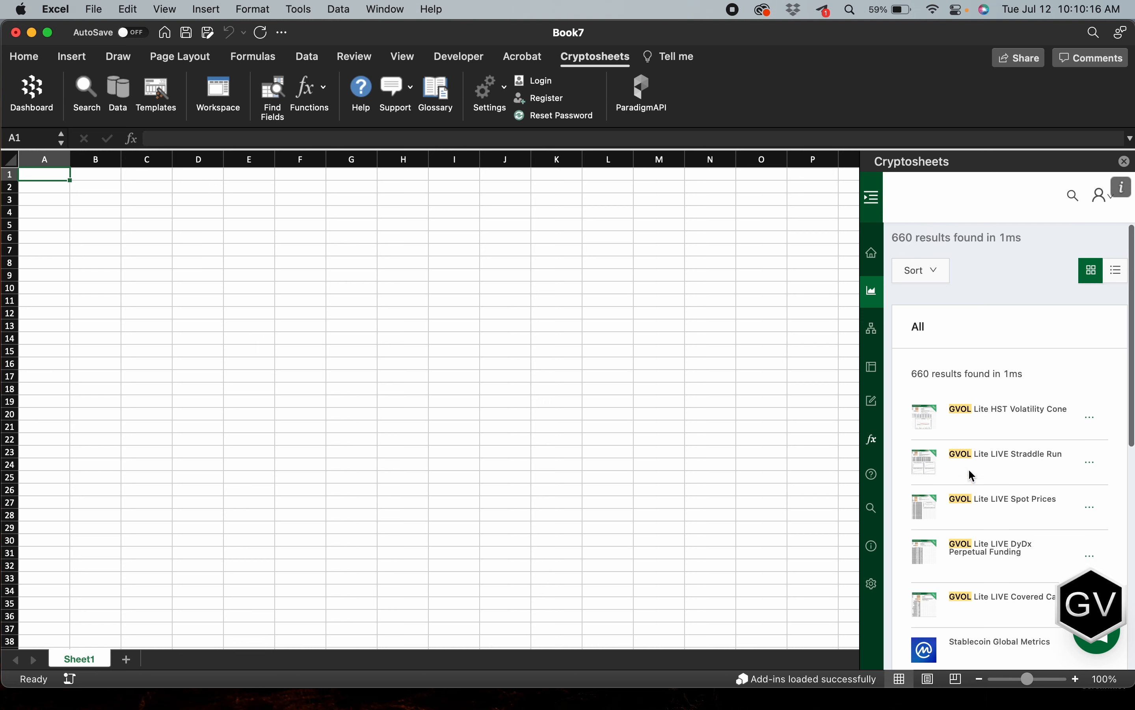
scroll(960, 377, up, 3)
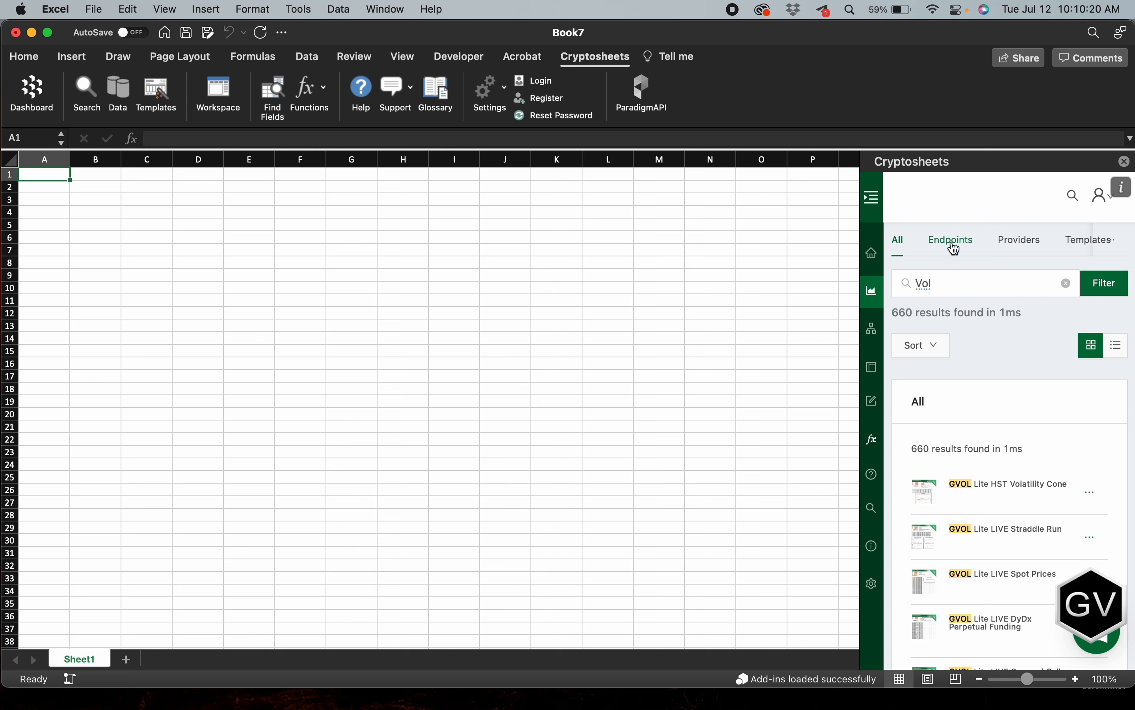
Step: Narrow the catalogue to templates, clear the search term, and look through the GVOL Lite templates
click(1079, 243)
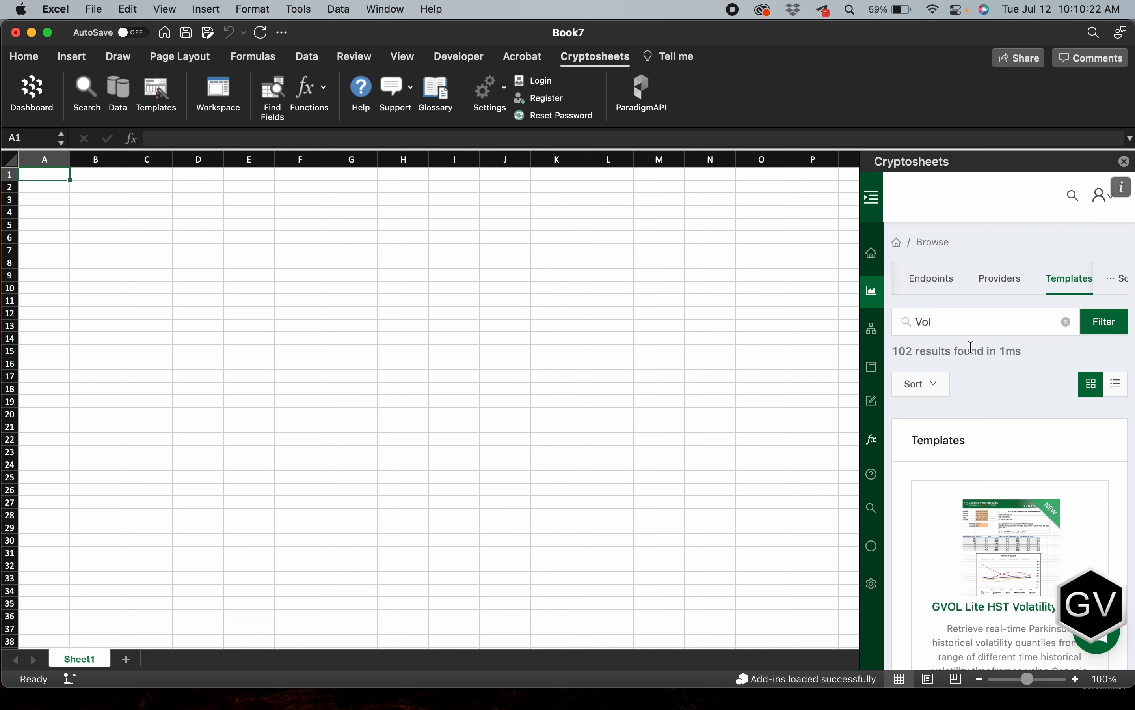
click(1067, 321)
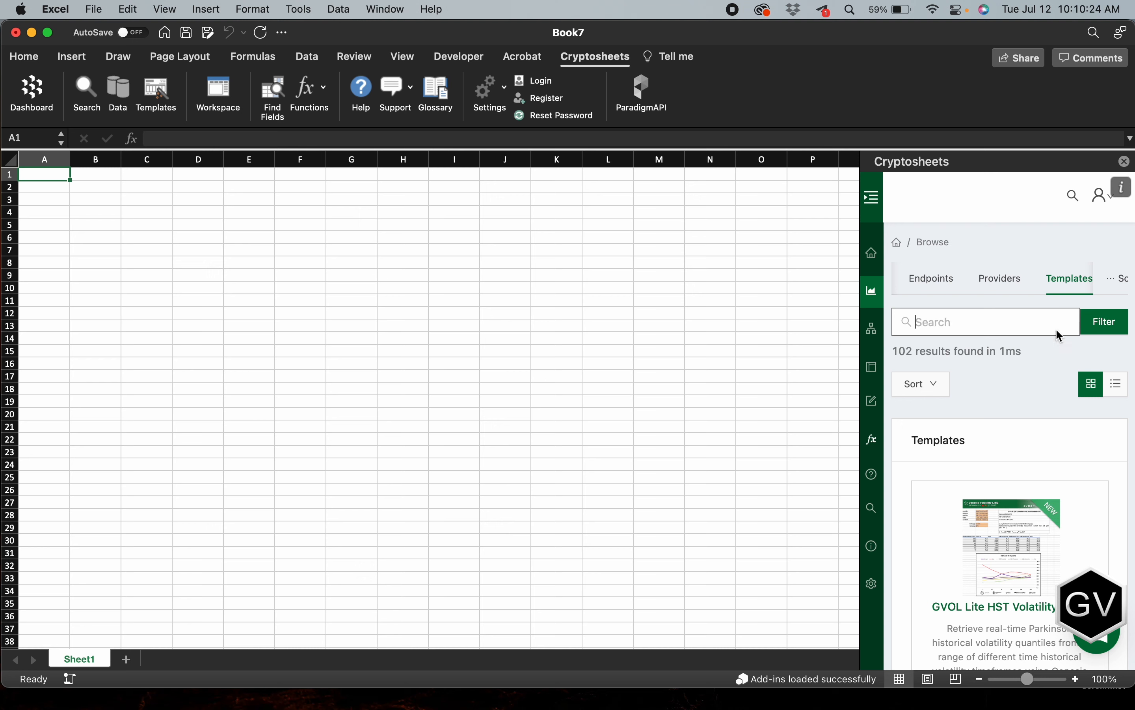
scroll(968, 380, down, 1)
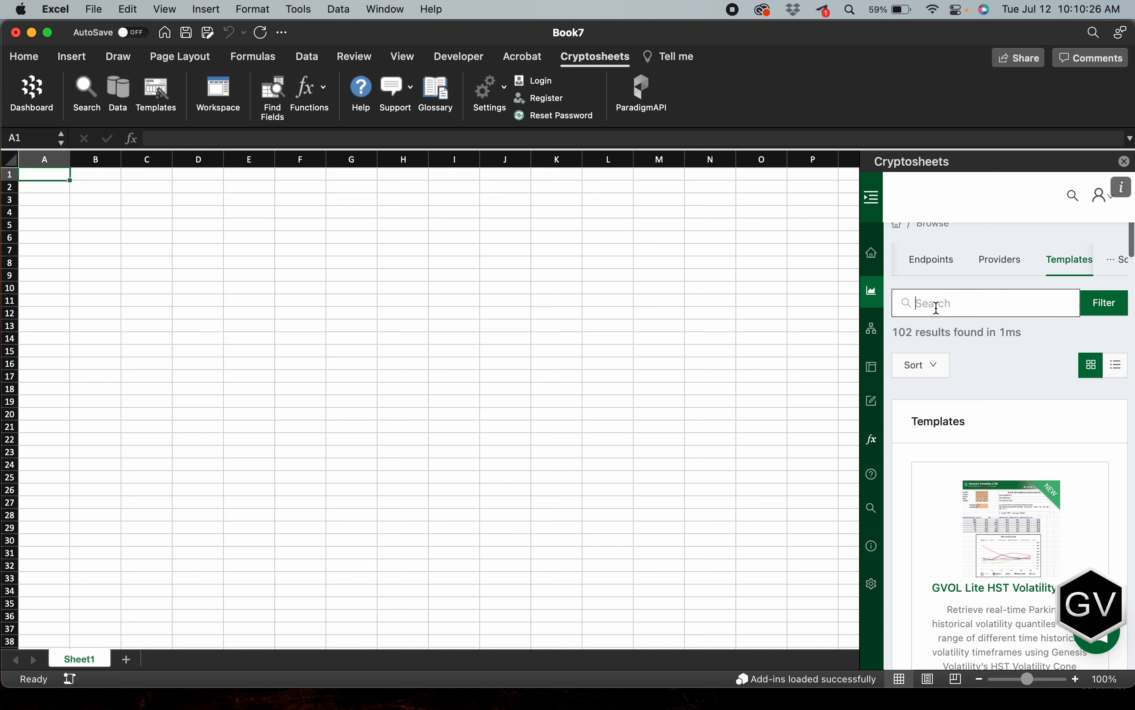
scroll(983, 324, down, 10)
scroll(954, 483, down, 15)
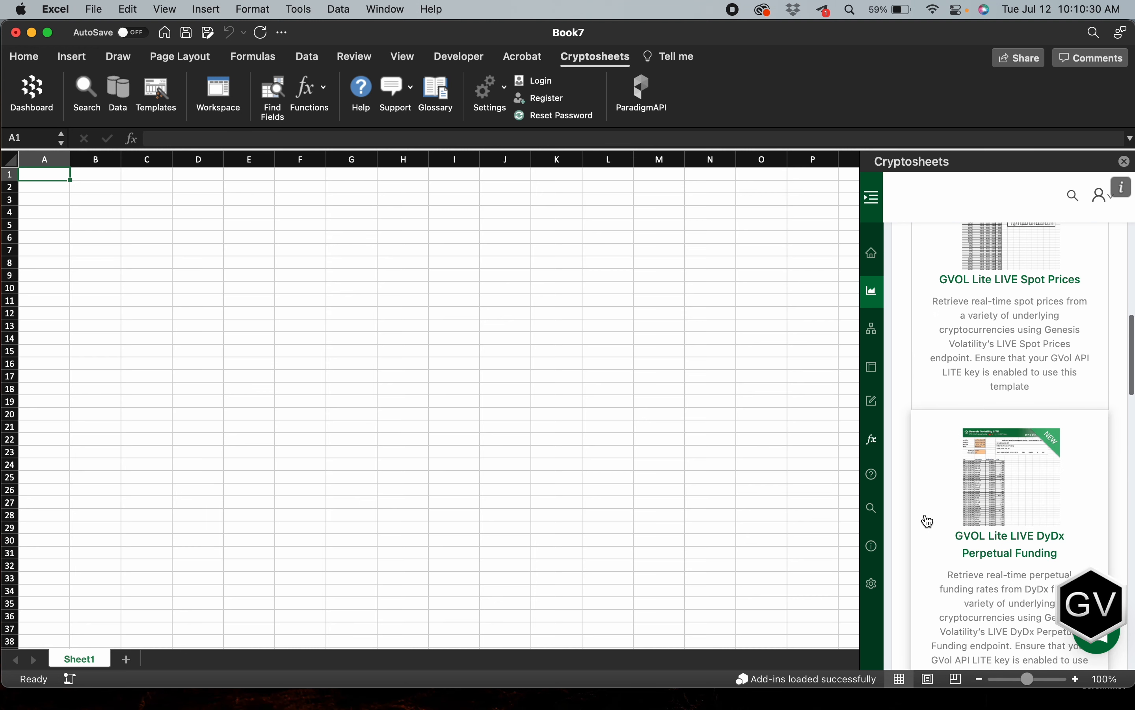
scroll(931, 521, up, 15)
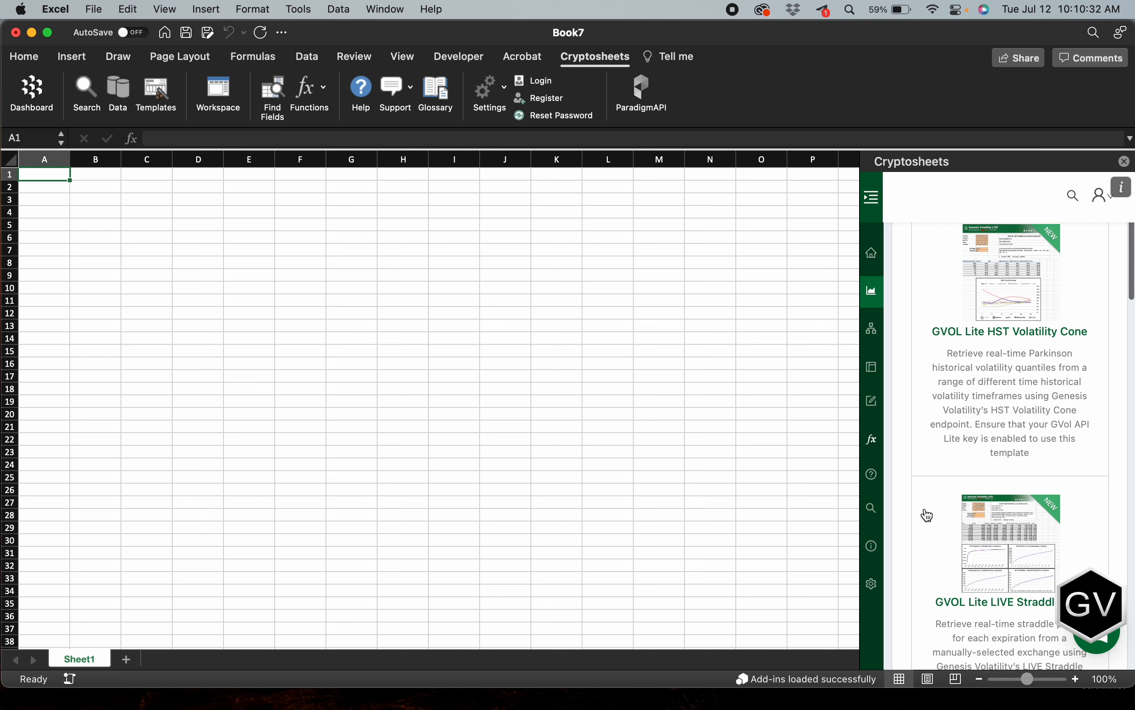
scroll(926, 515, up, 8)
scroll(957, 539, down, 10)
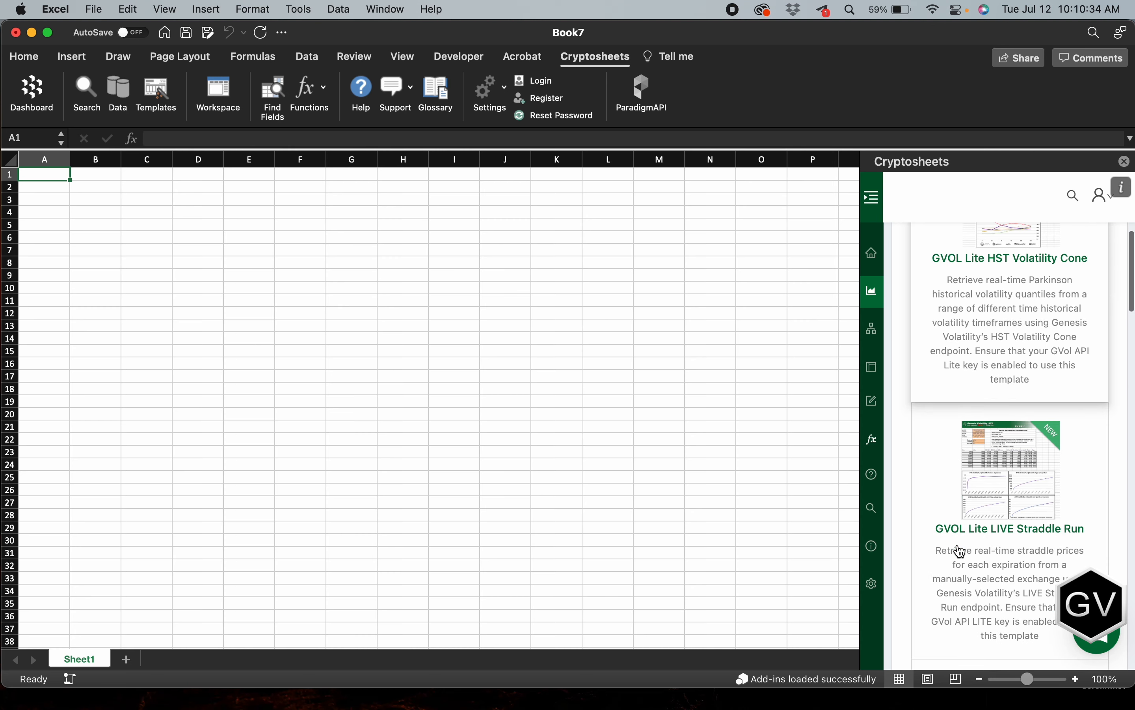
scroll(960, 549, down, 7)
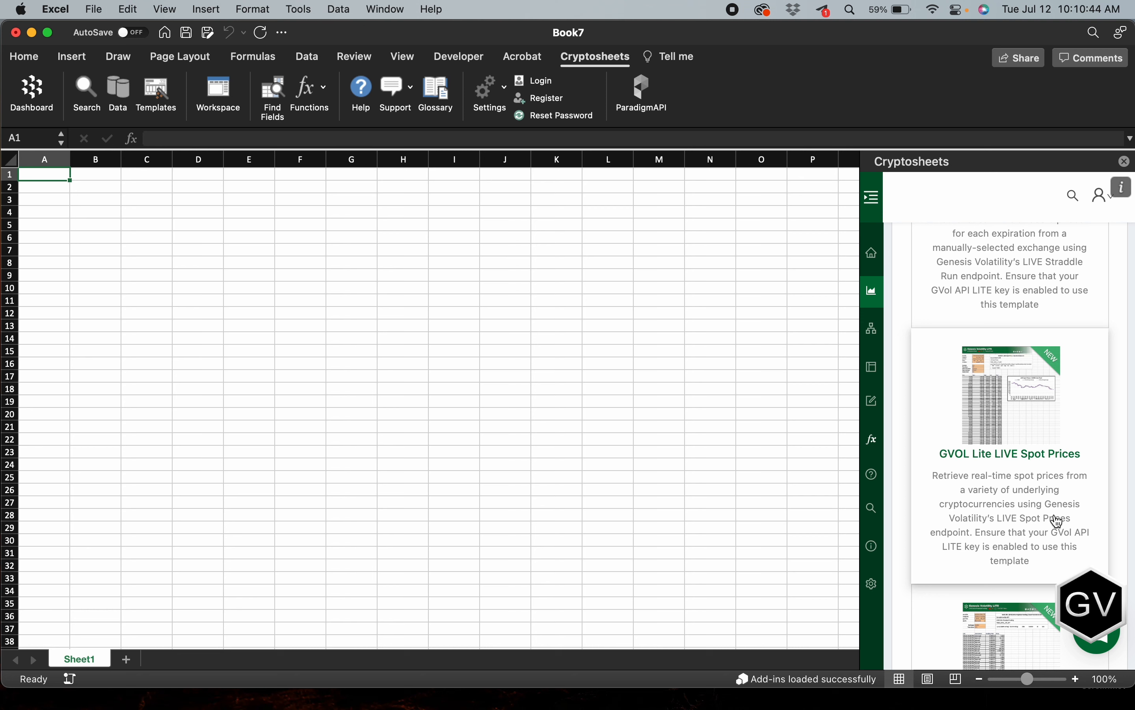
scroll(1083, 416, up, 2)
scroll(1084, 417, up, 1)
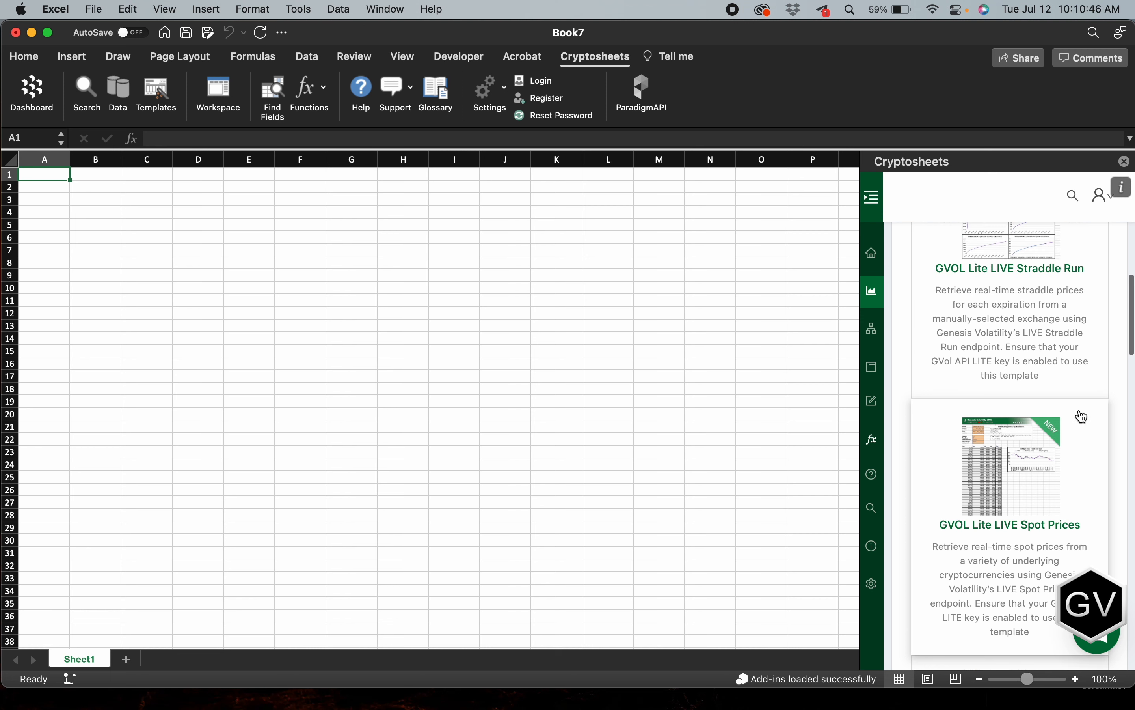
Step: Open the GVOL Lite LIVE Spot Prices template in a new workbook and trust the Cryptosheets add-in there
click(1014, 601)
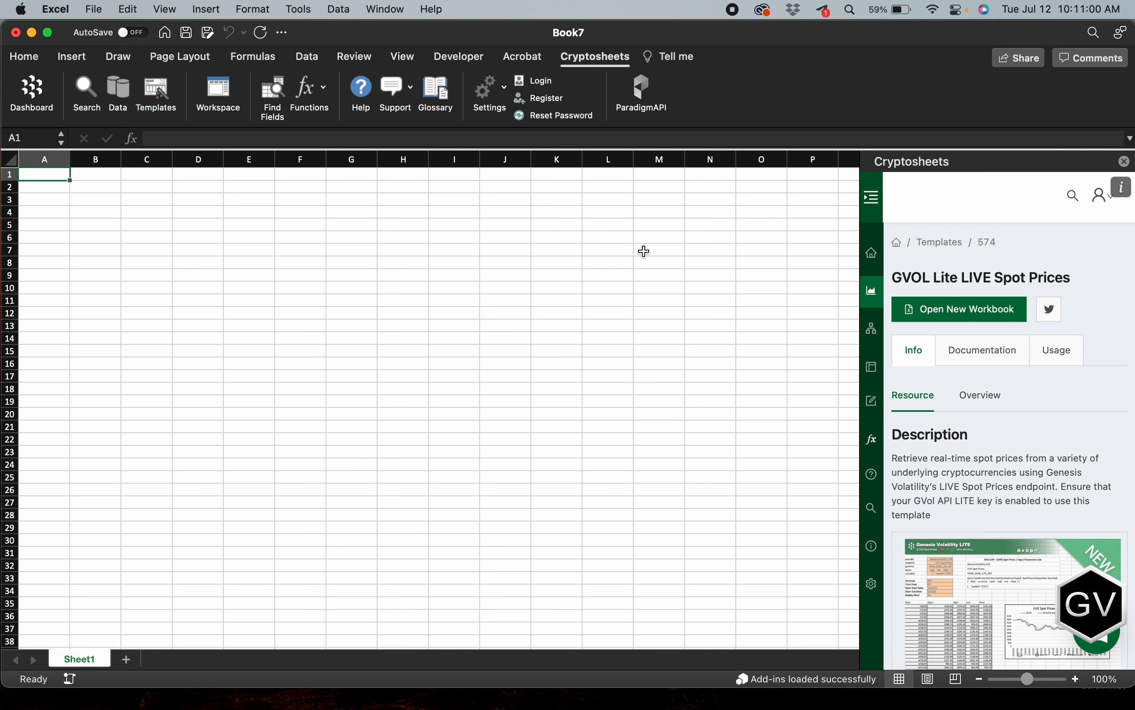
click(988, 310)
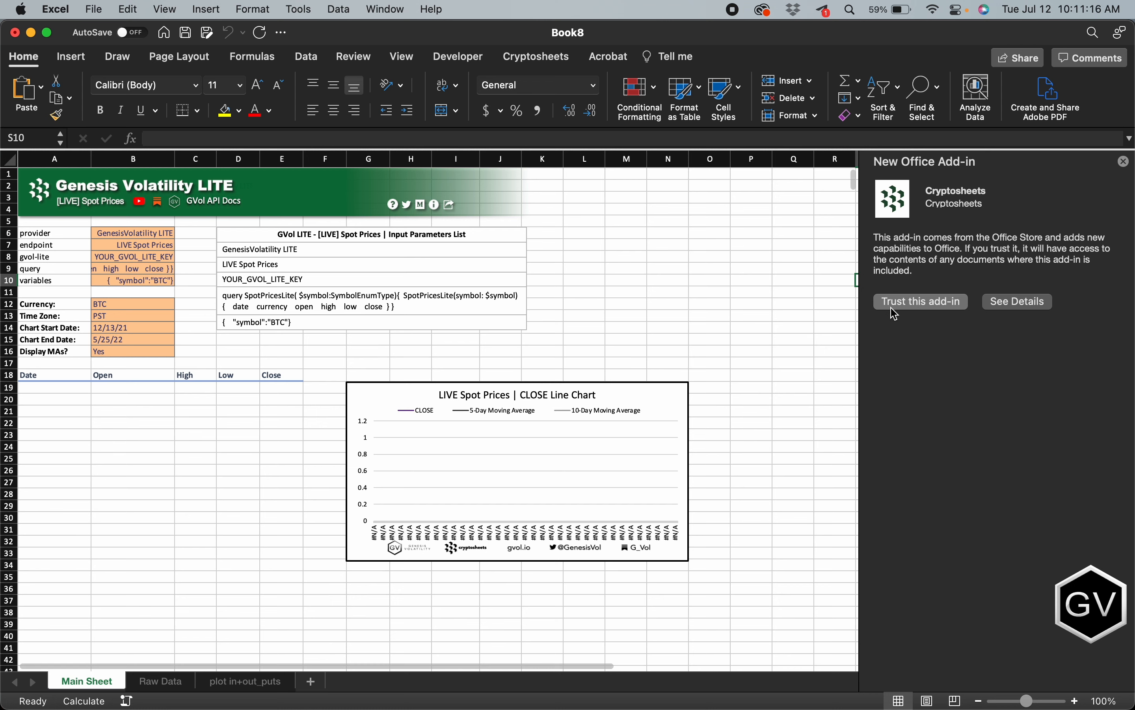
click(950, 309)
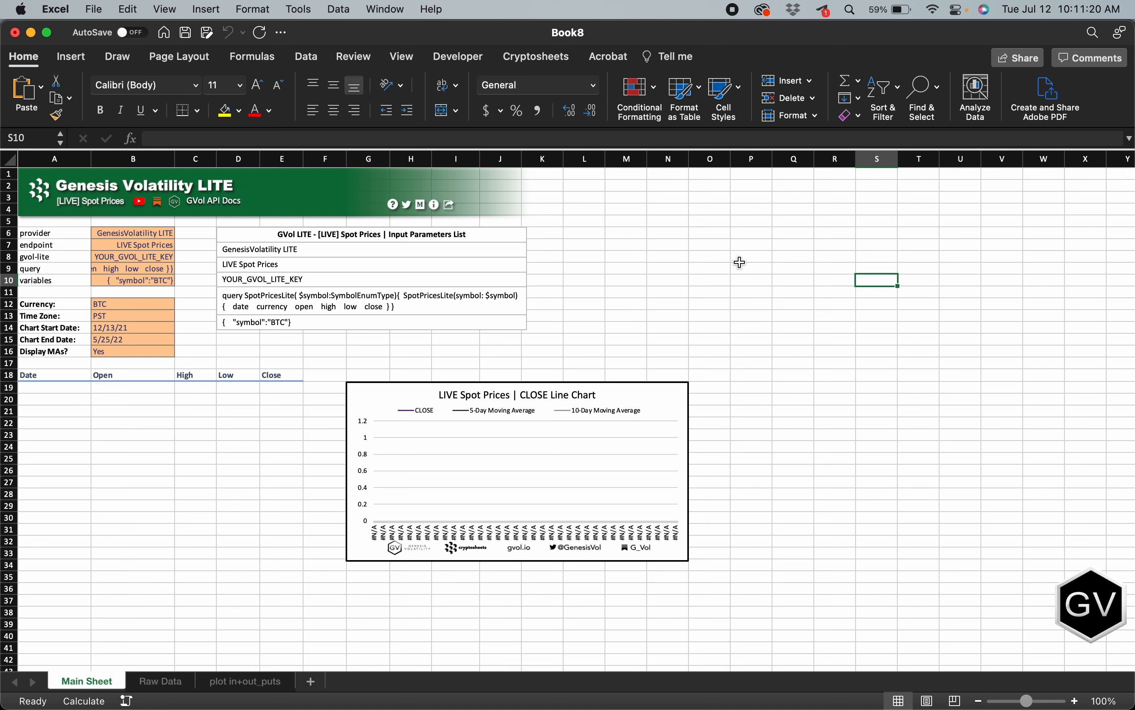
click(757, 262)
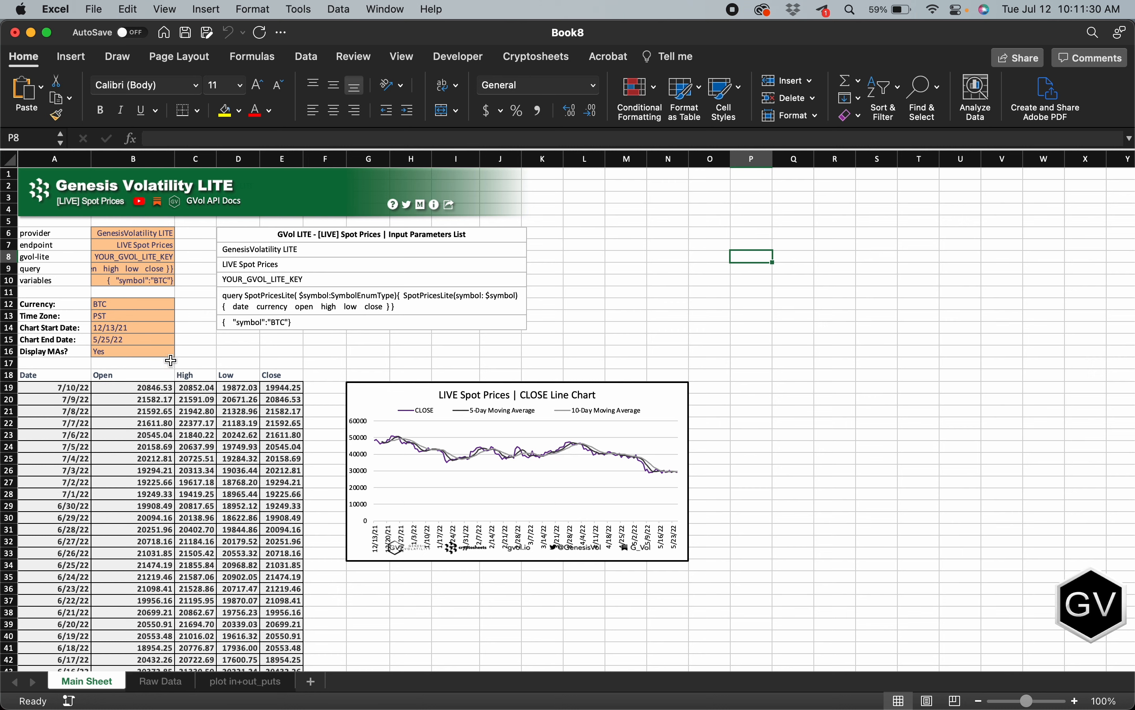
Step: Examine the spot price table, the CLOSE line chart and the Currency parameter on the Main Sheet
scroll(171, 360, down, 3)
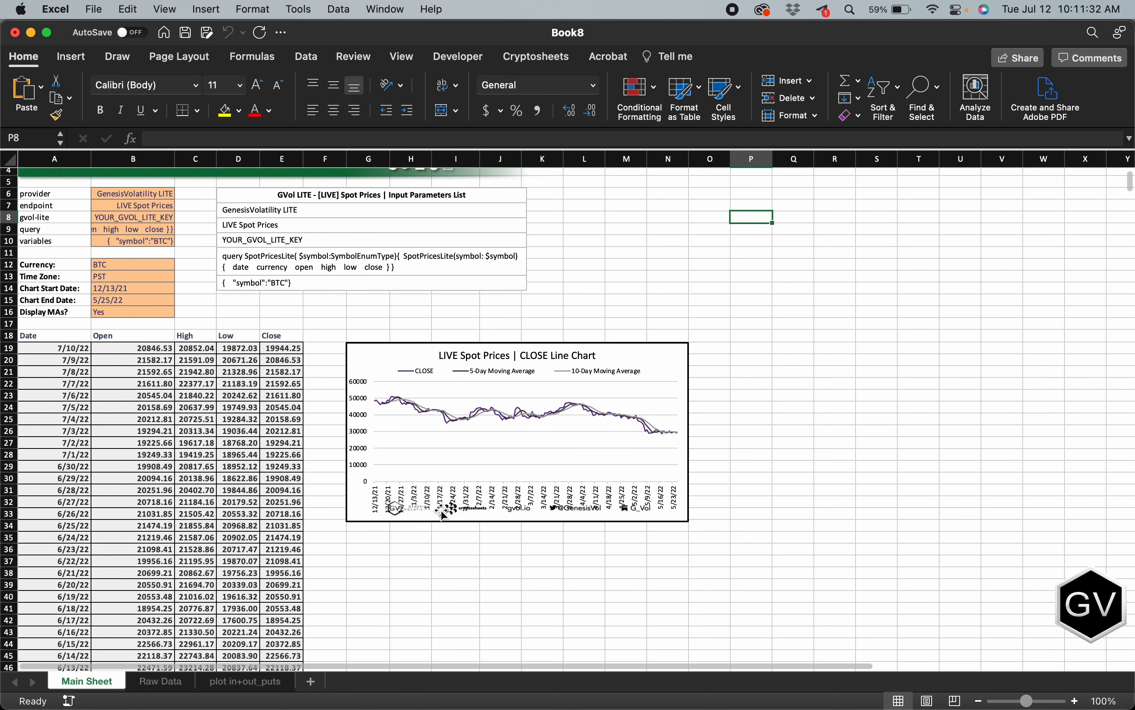
scroll(469, 467, up, 3)
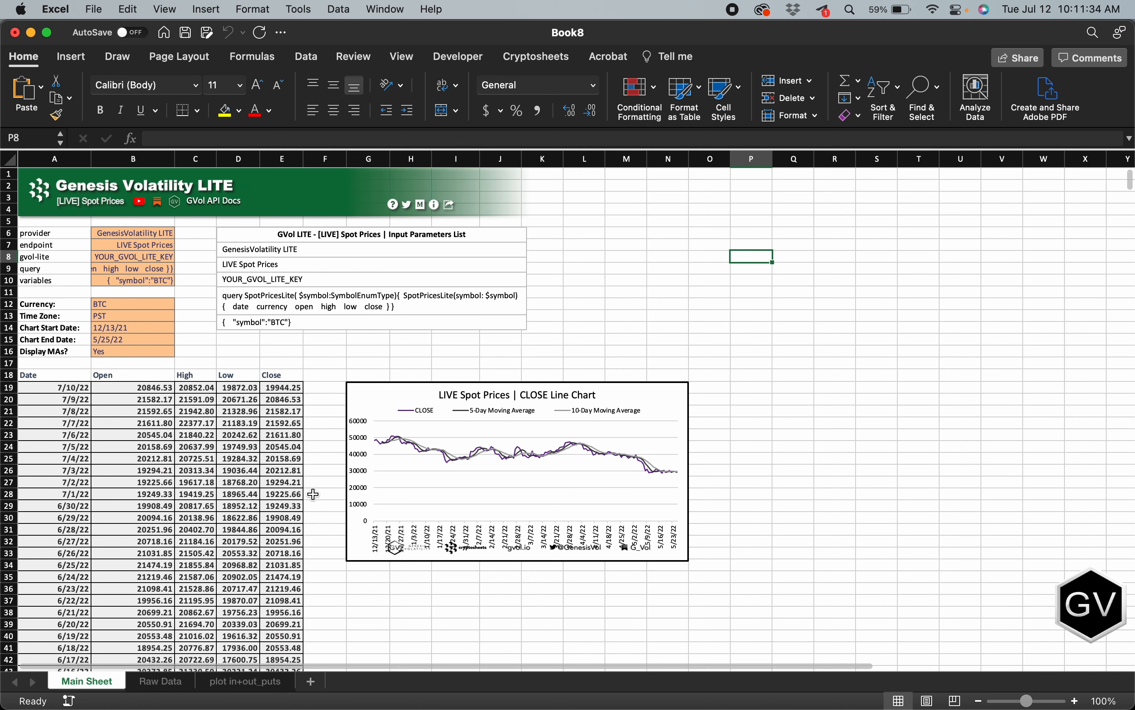
click(322, 471)
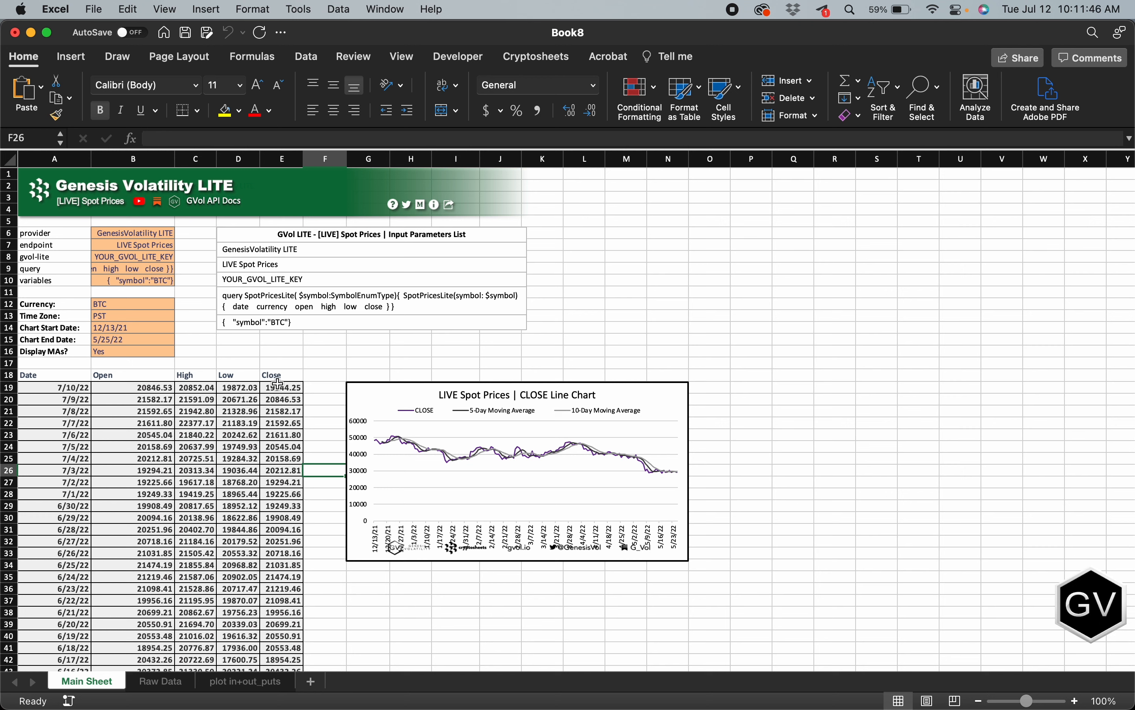
click(129, 303)
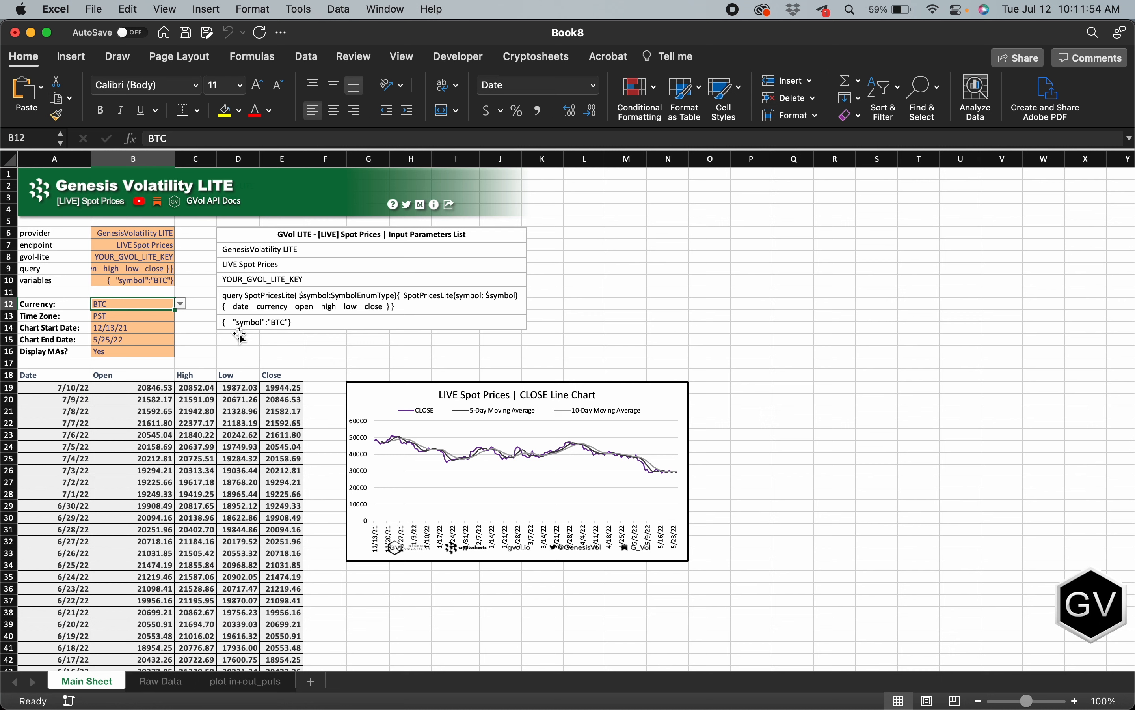
click(297, 353)
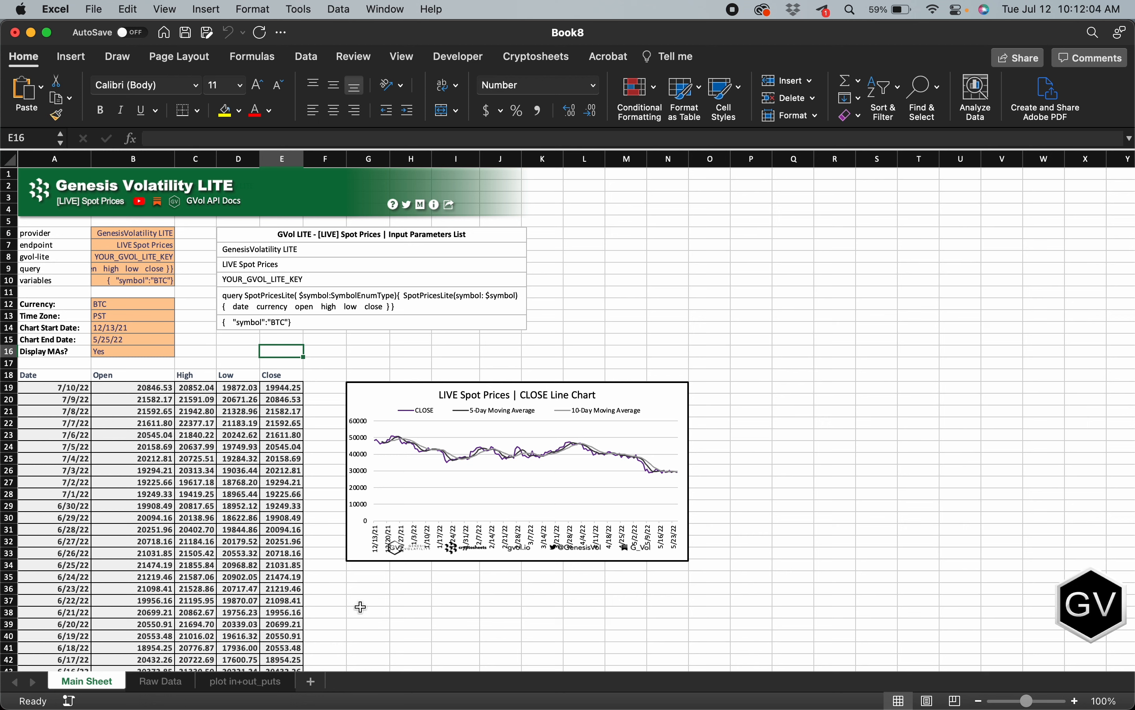
Step: Inspect the Raw Data sheet's columns and the query formula in A1, then compare them with the Main Sheet's price table
click(157, 680)
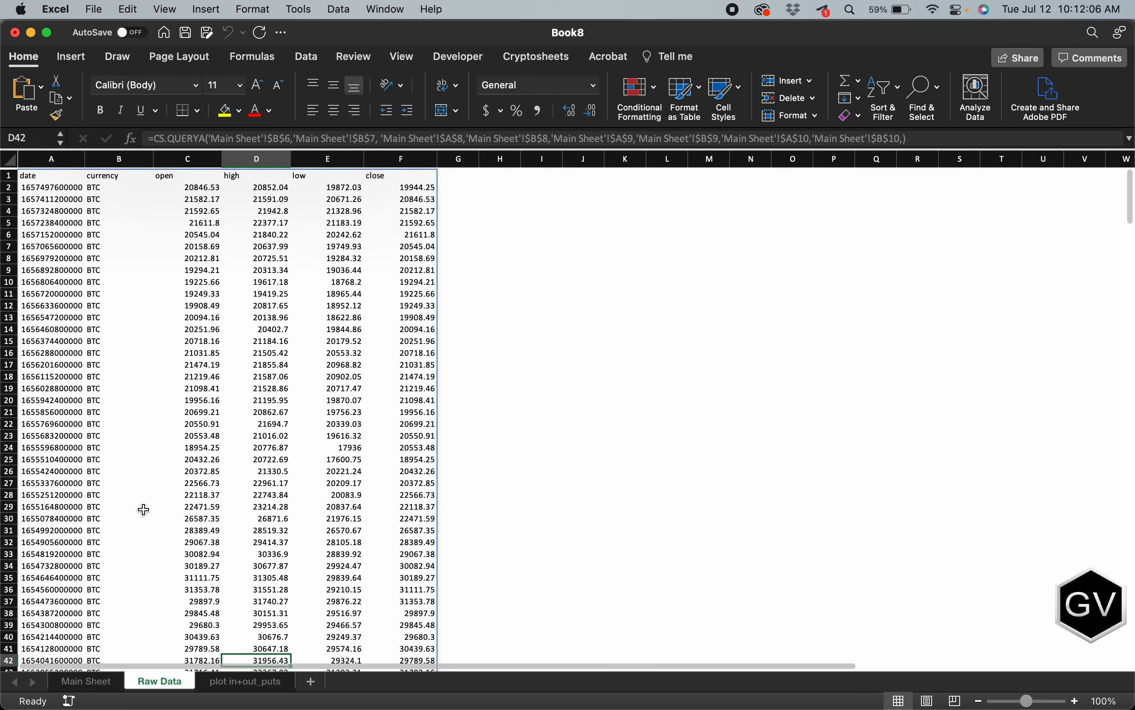
scroll(106, 324, down, 1)
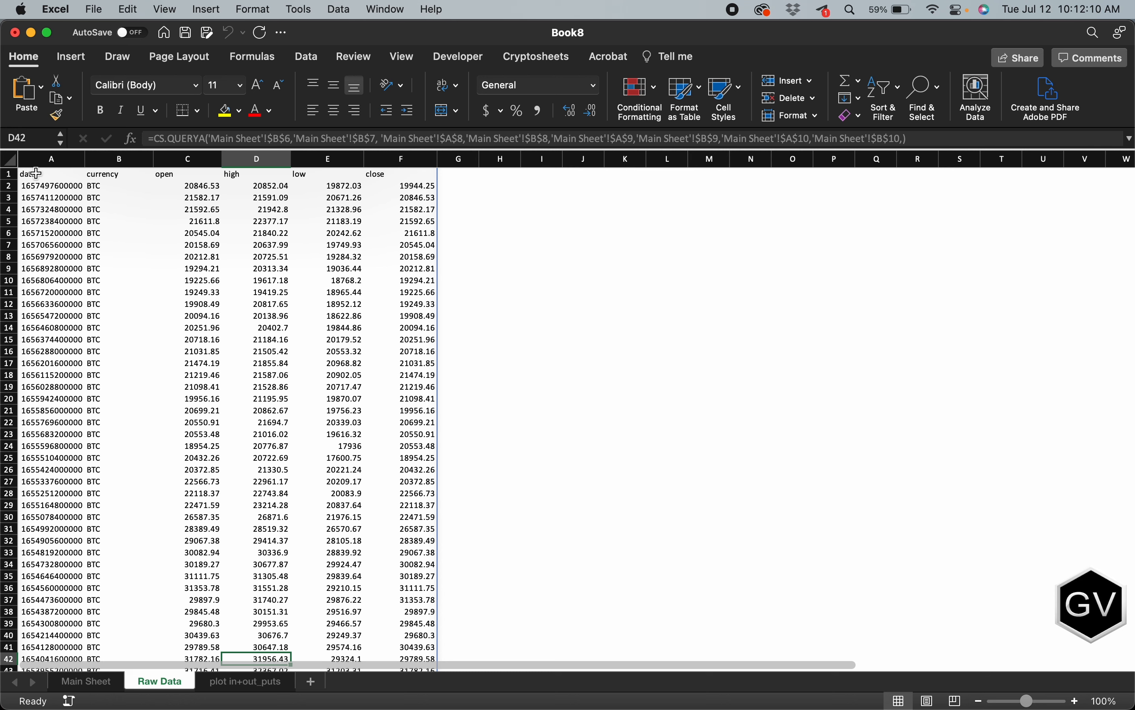
scroll(316, 293, down, 3)
scroll(316, 293, up, 5)
click(43, 173)
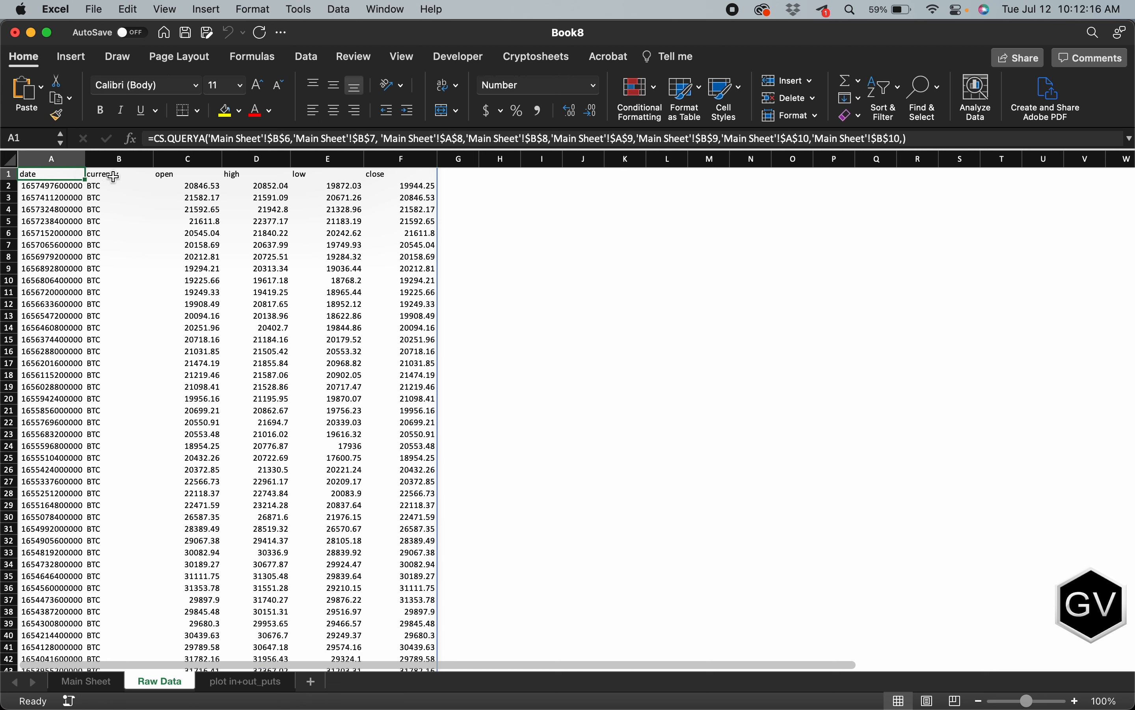
click(114, 175)
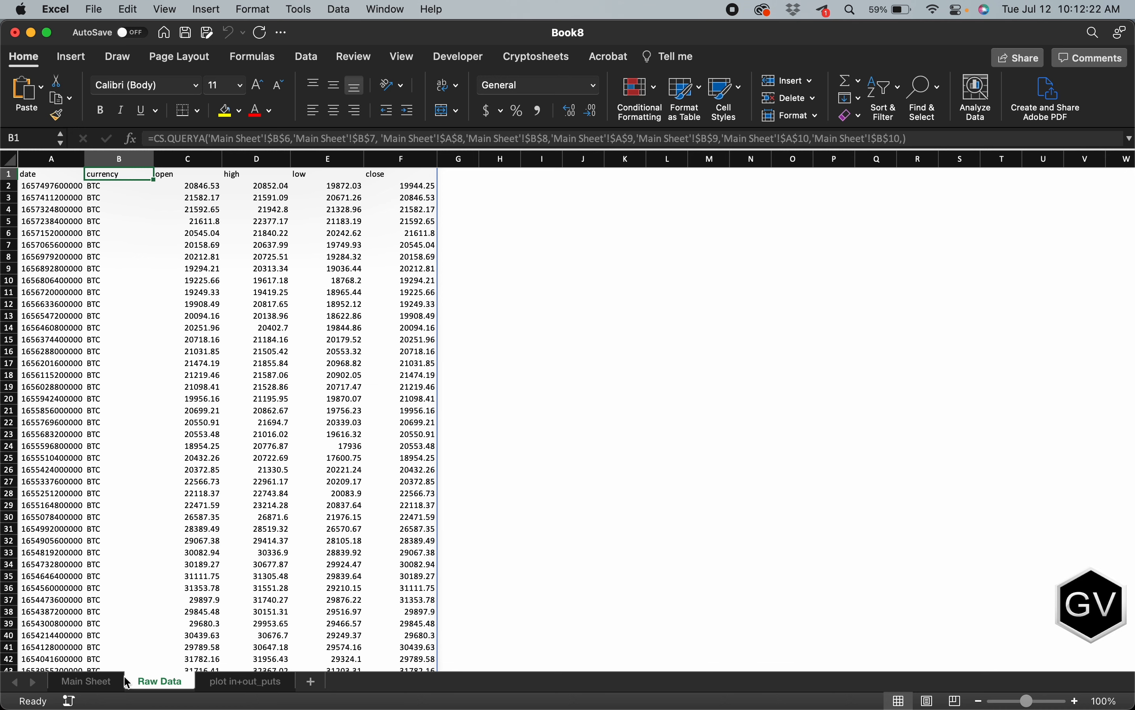
click(94, 681)
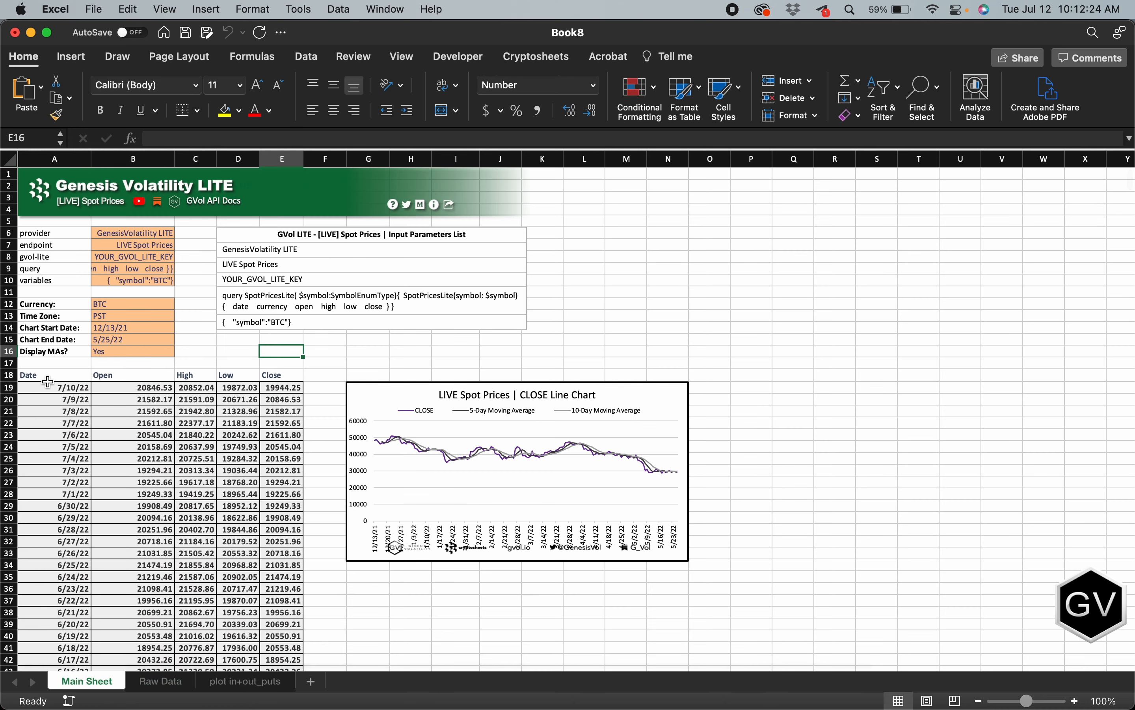
scroll(162, 443, down, 10)
scroll(162, 443, up, 10)
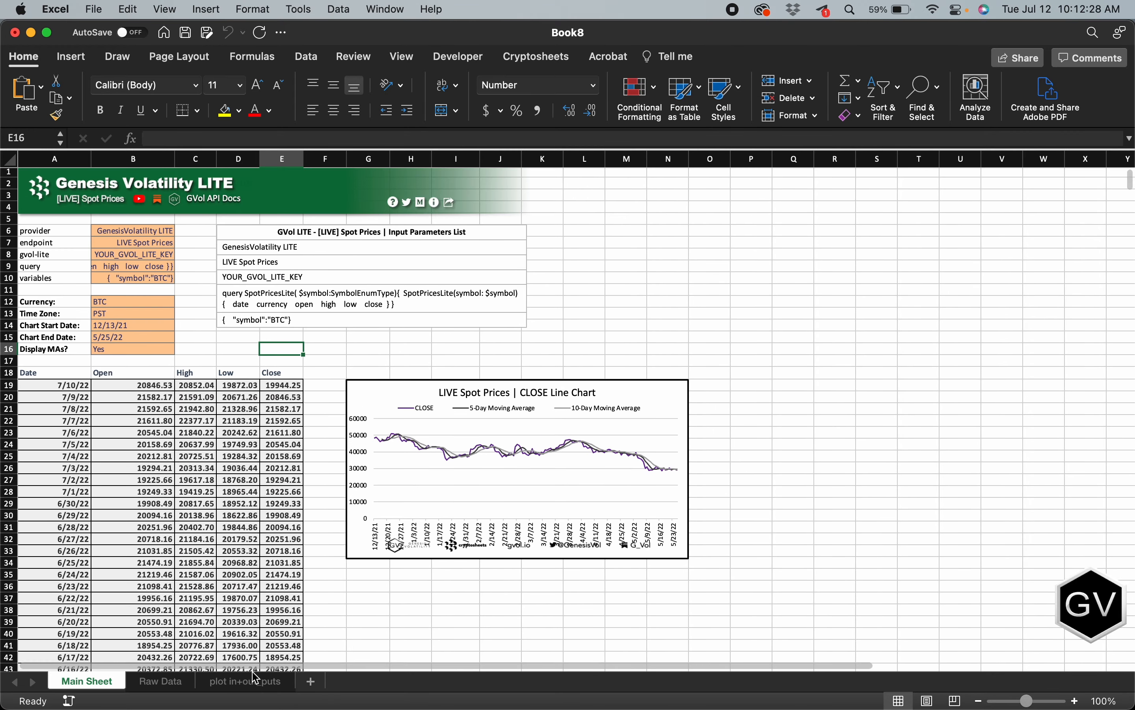
Step: Inspect the 5DMA, 10DMA and Date formulas in the first plot-output row of plot in+out_puts, then return to the Main Sheet
click(248, 689)
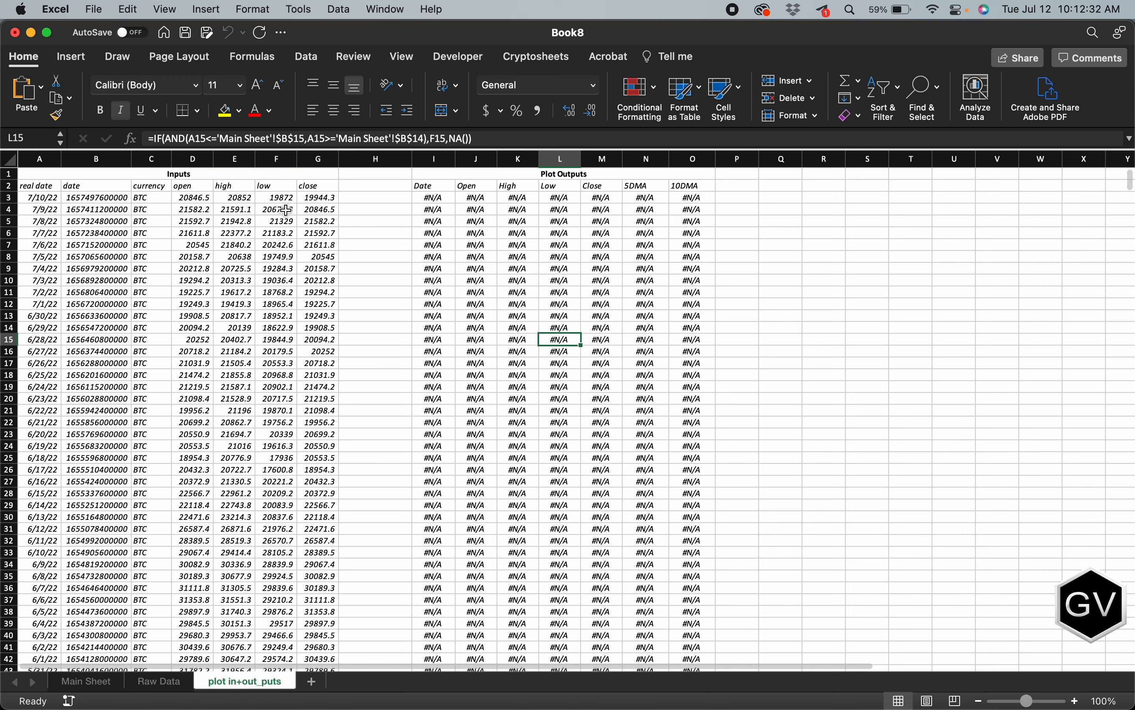
click(641, 199)
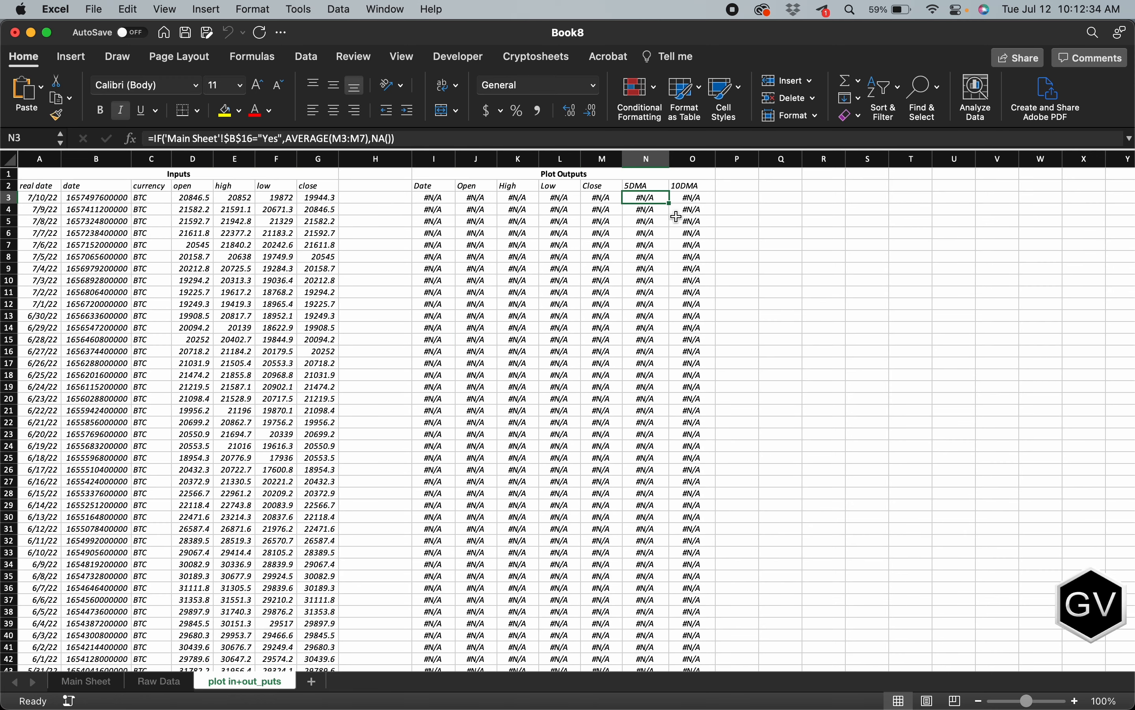
click(691, 200)
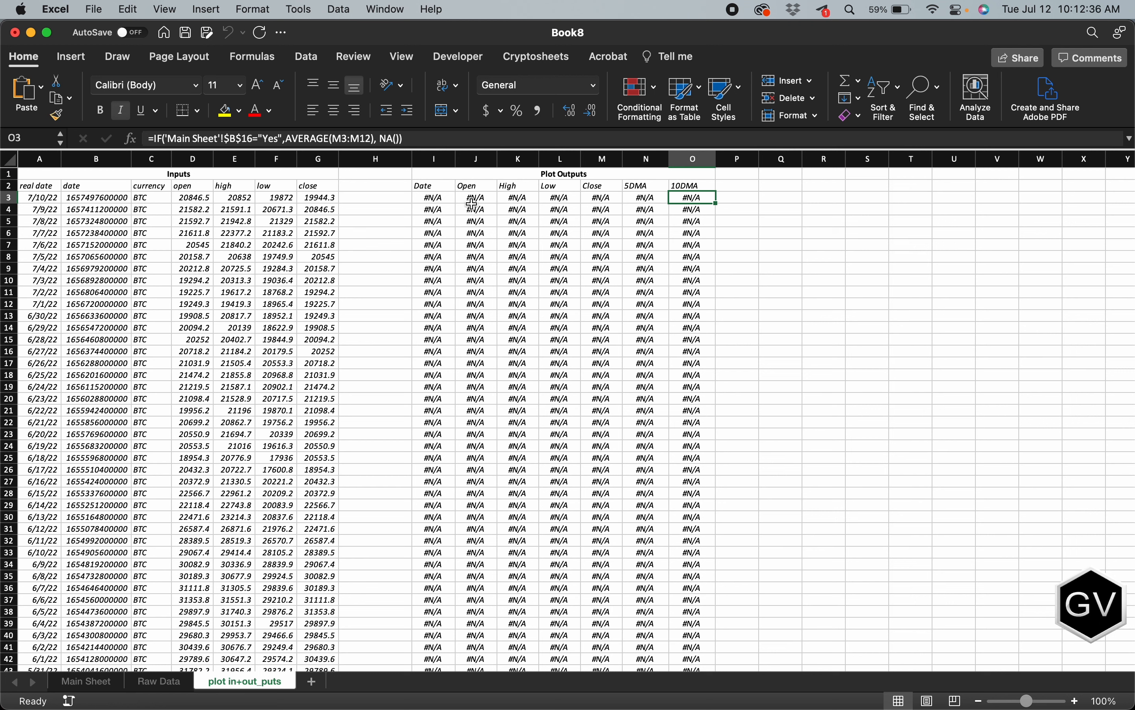
click(440, 199)
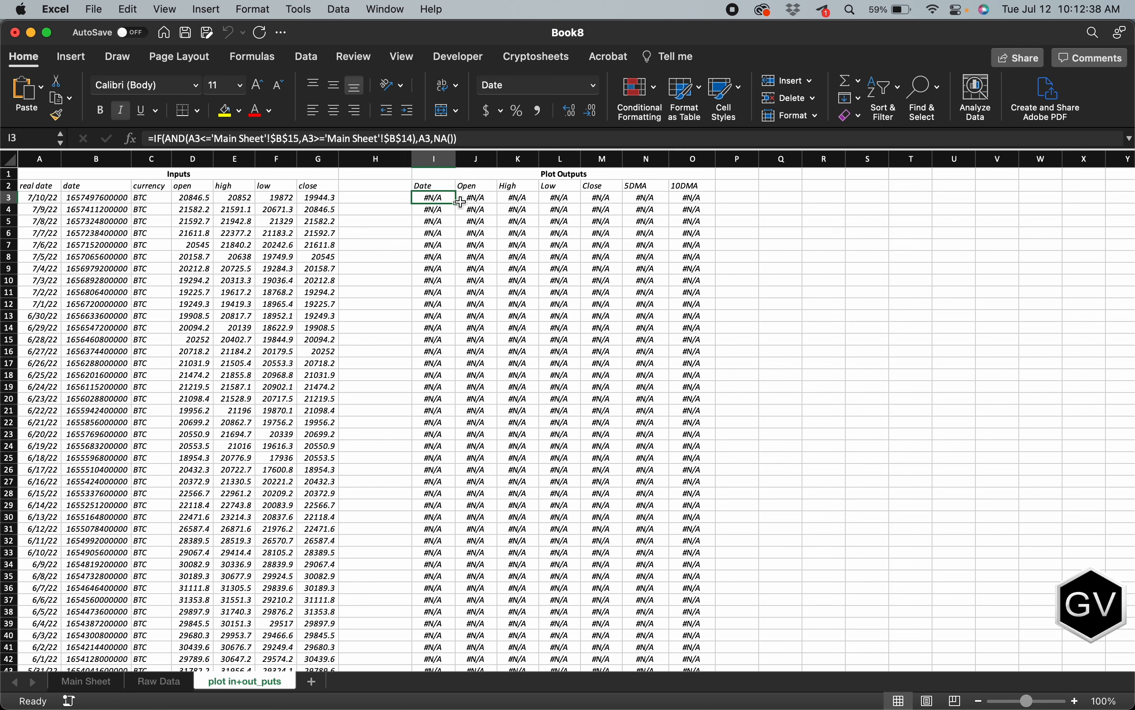
click(84, 684)
scroll(328, 469, down, 3)
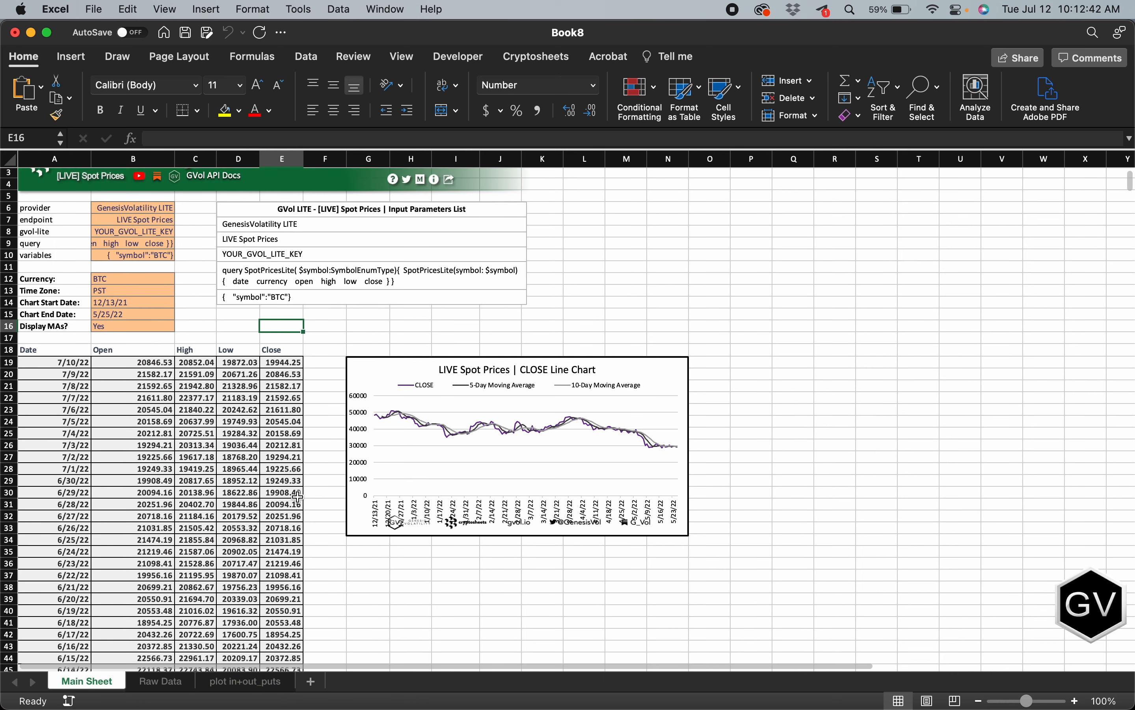
scroll(465, 463, up, 3)
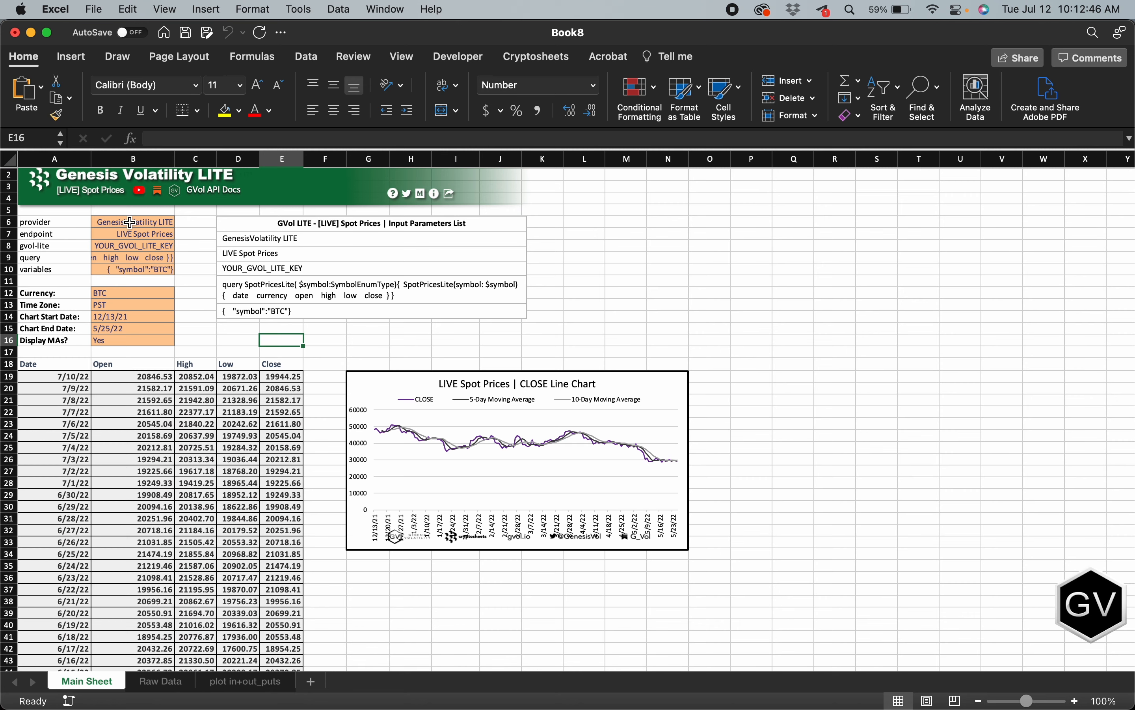
Step: Check the Main Sheet's provider, variables and gvol-lite key parameters against the query formula on the Raw Data sheet
click(129, 224)
click(164, 683)
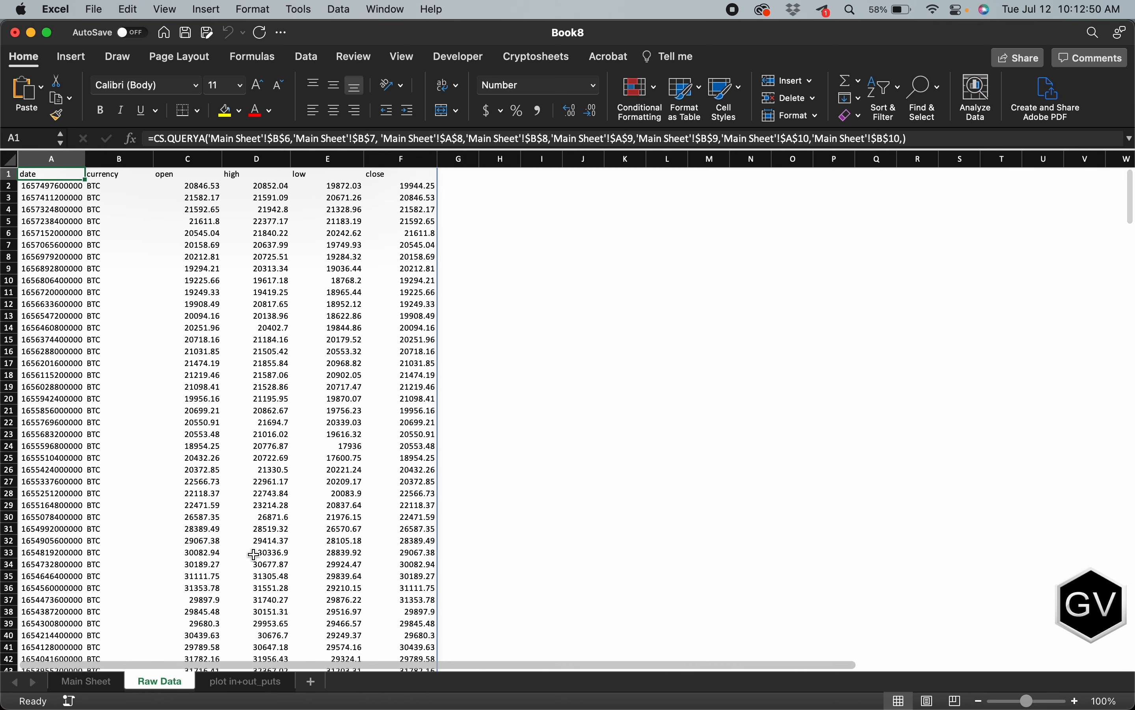
click(89, 680)
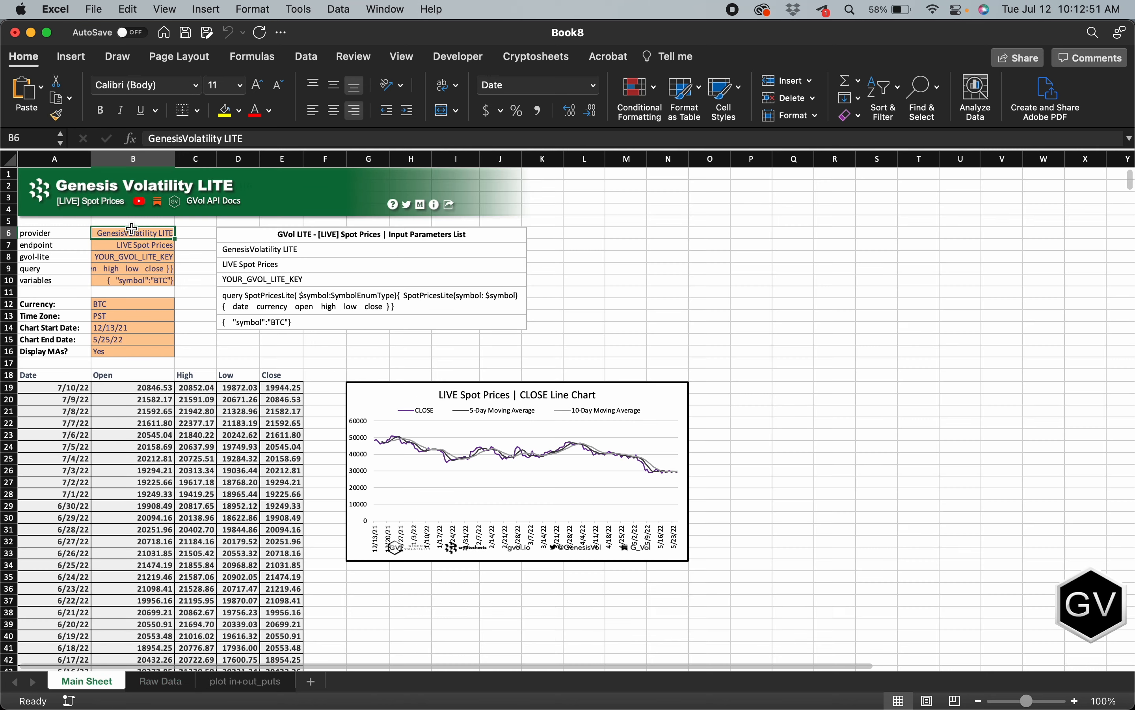
shift+click(116, 280)
click(193, 293)
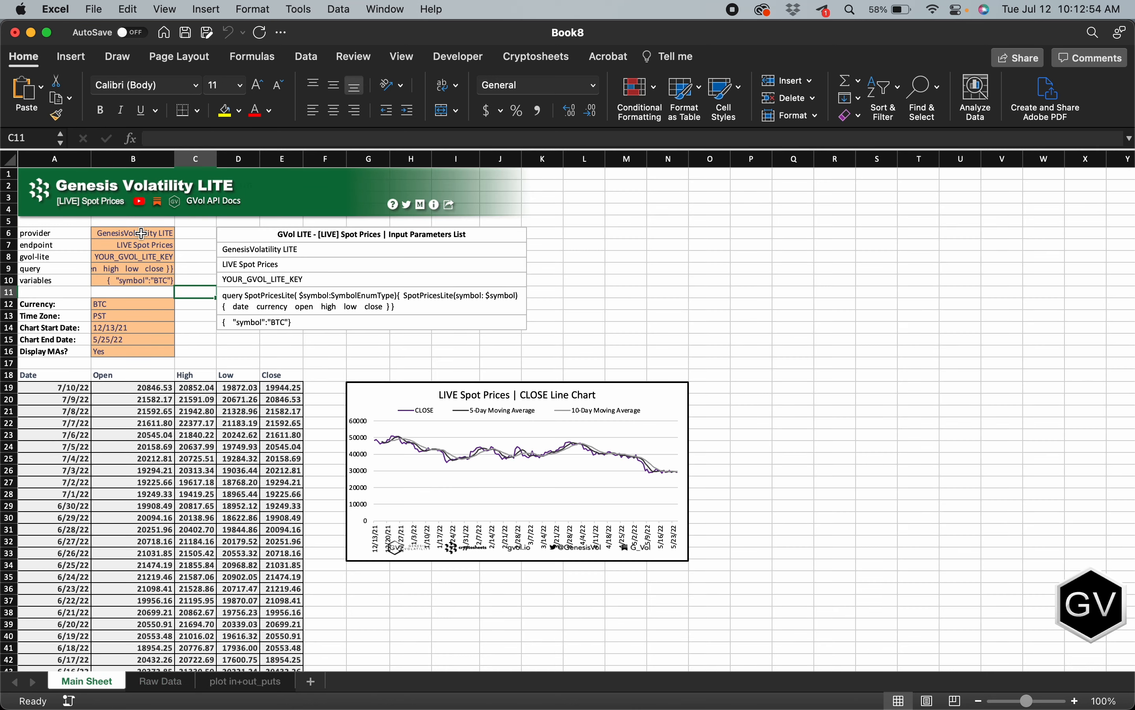
click(140, 253)
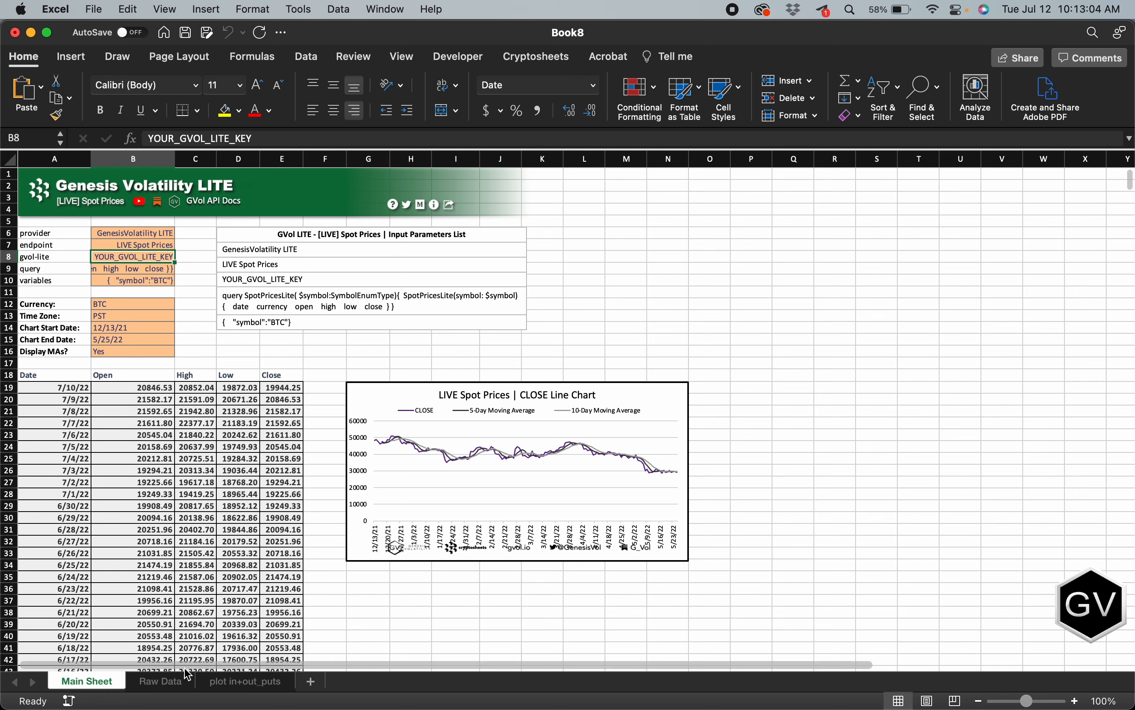
click(160, 681)
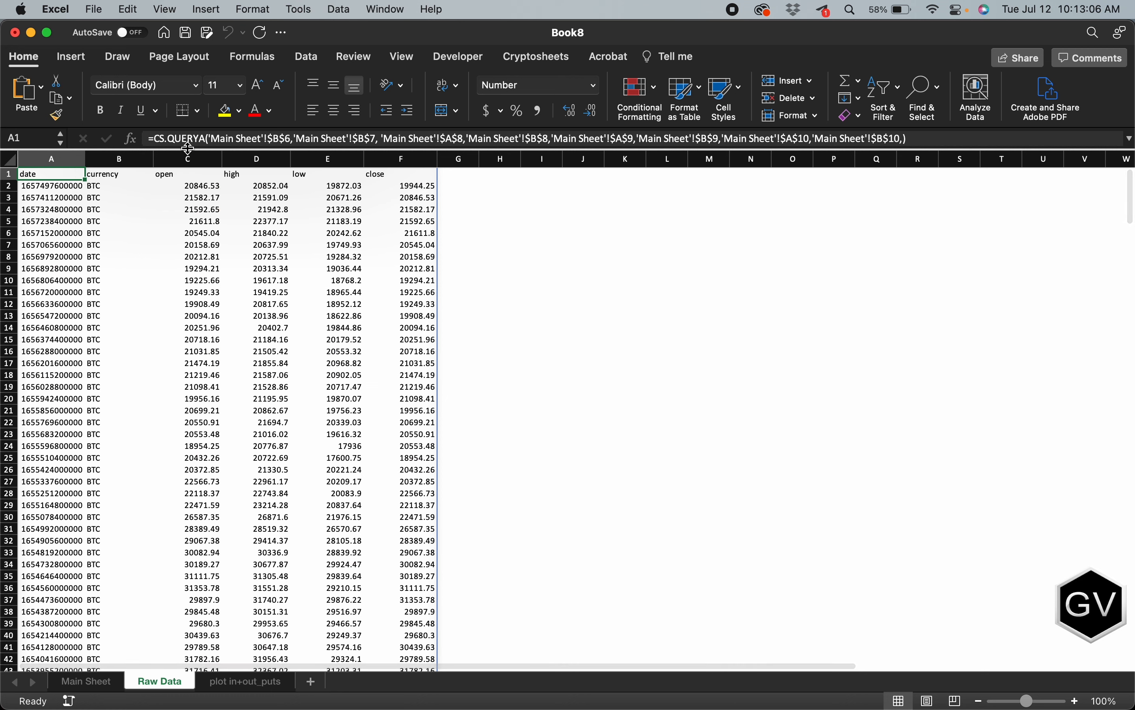
click(87, 681)
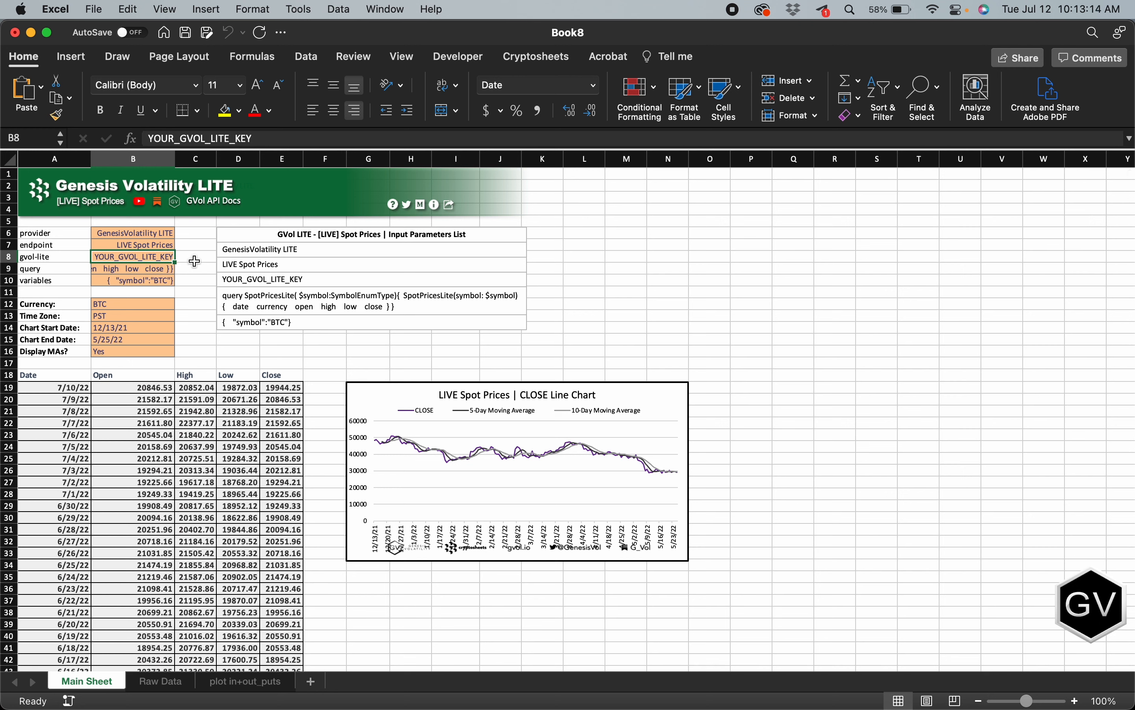
Step: Set the Currency parameter on the Main Sheet to ETH
scroll(124, 412, down, 3)
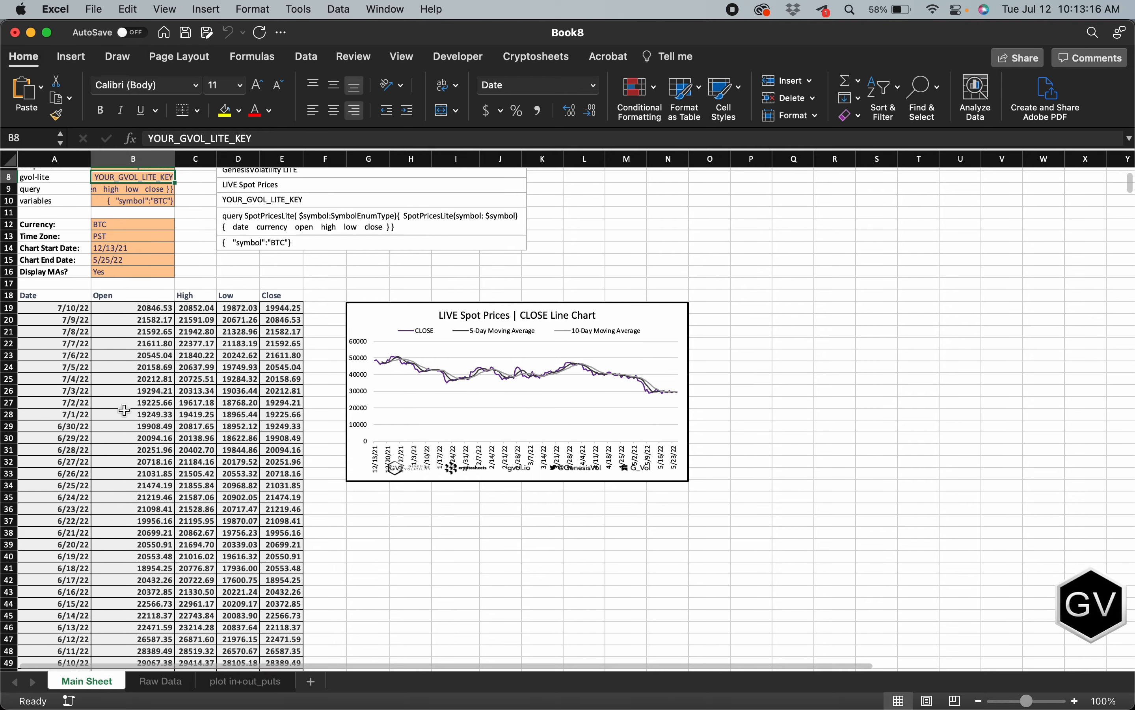
scroll(39, 328, up, 3)
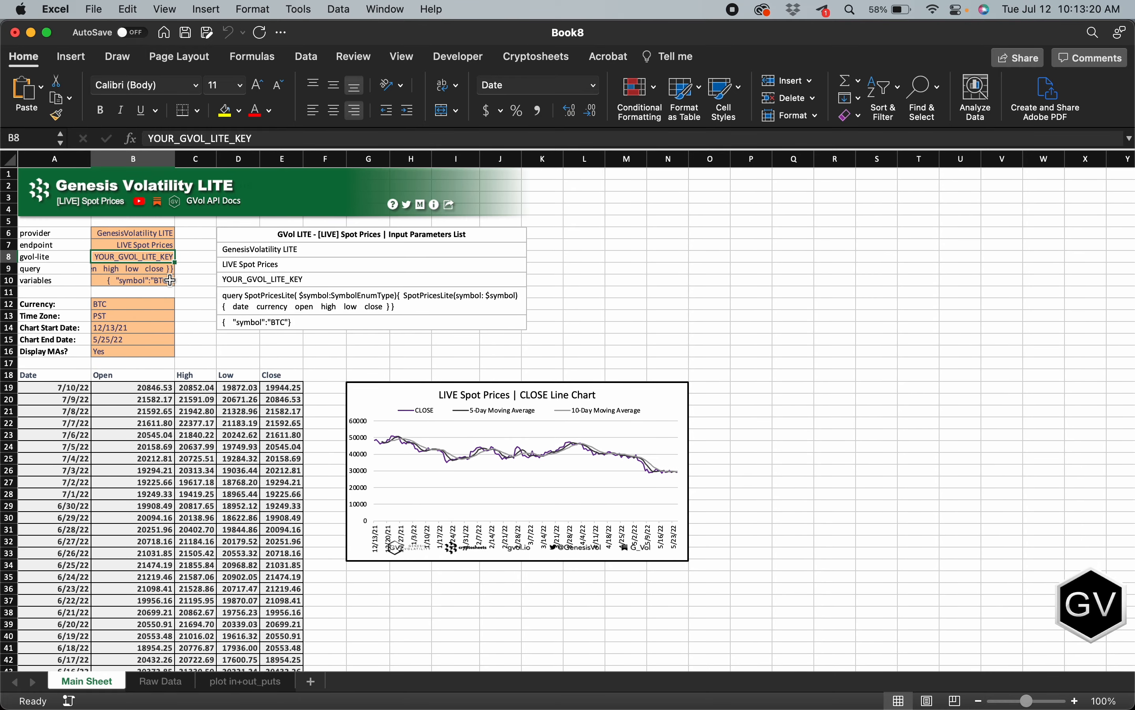
click(188, 292)
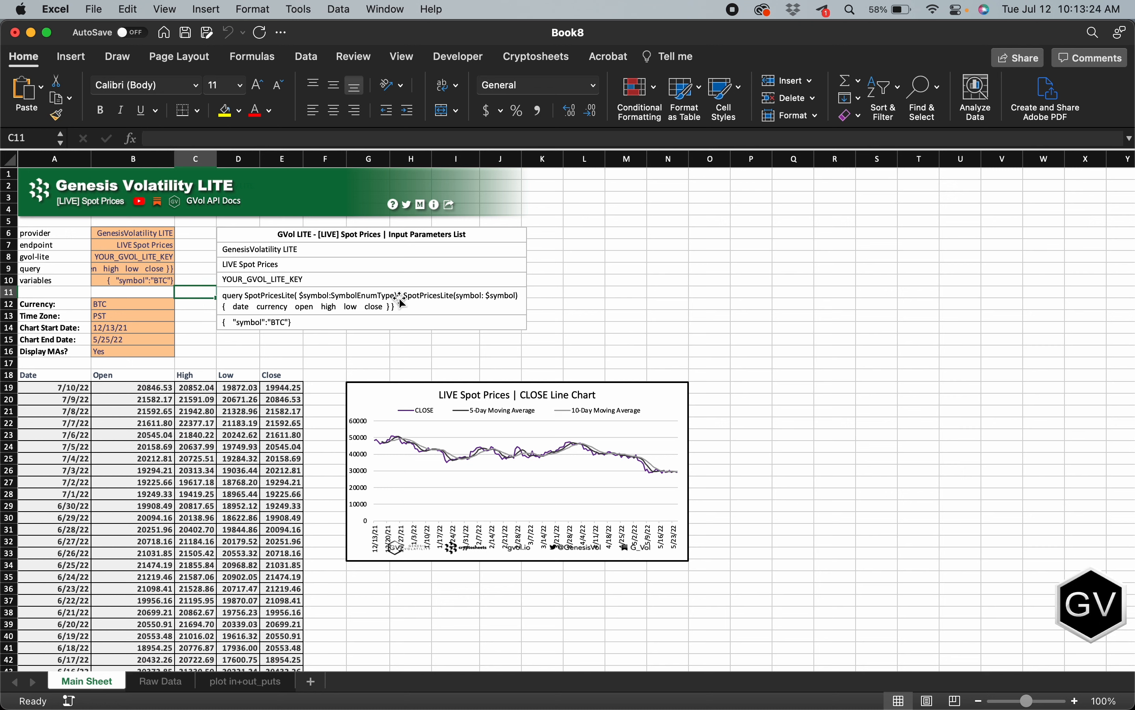
click(57, 306)
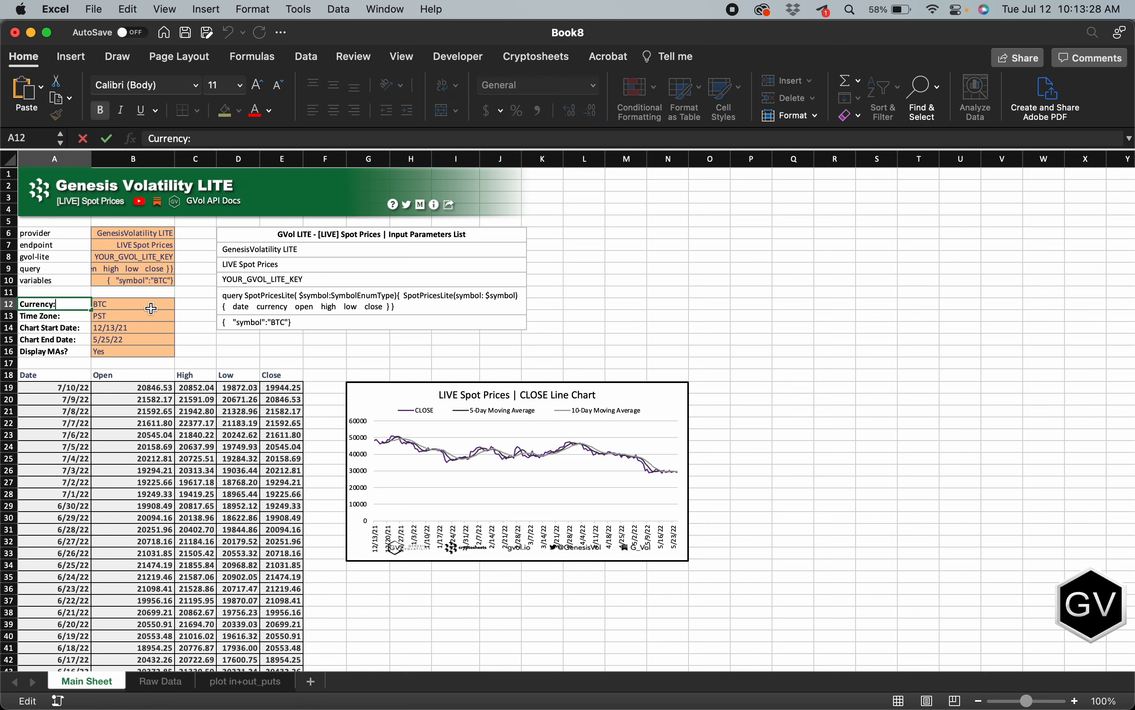
click(140, 301)
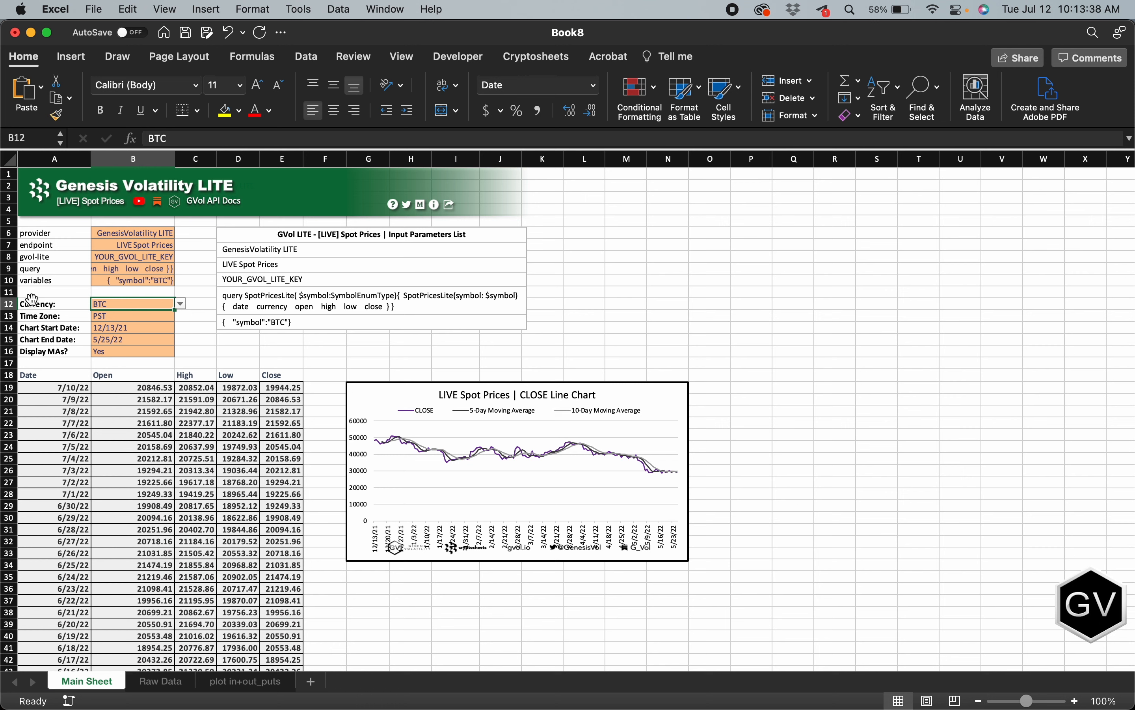
click(181, 304)
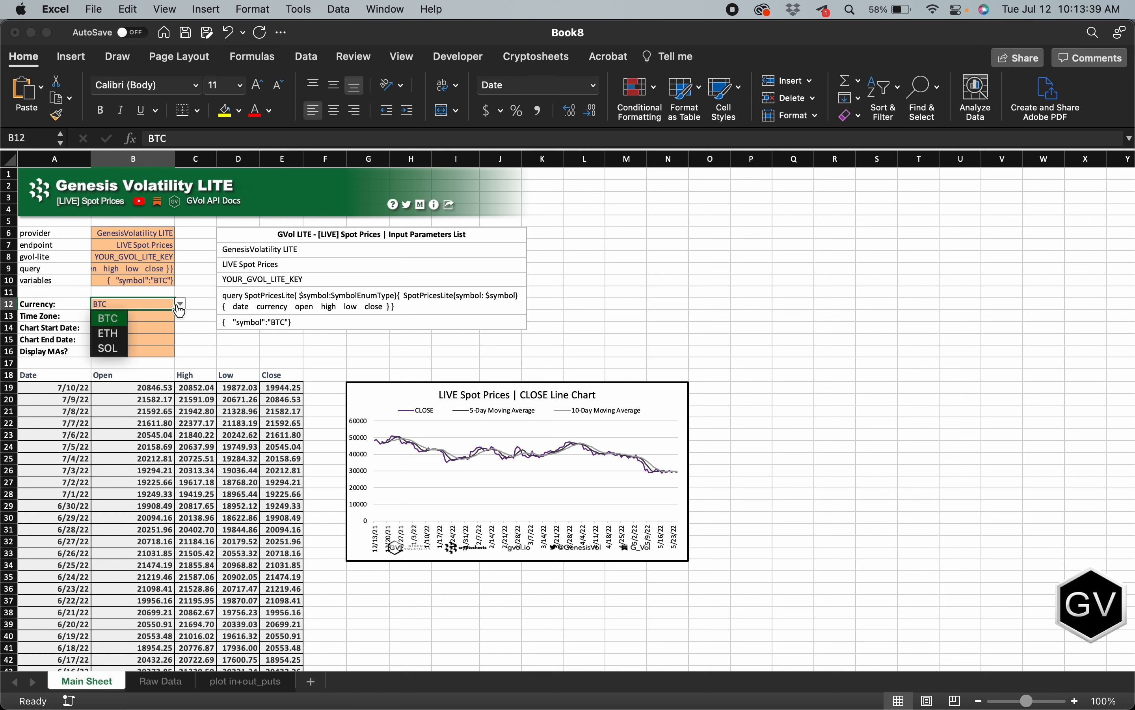
click(120, 335)
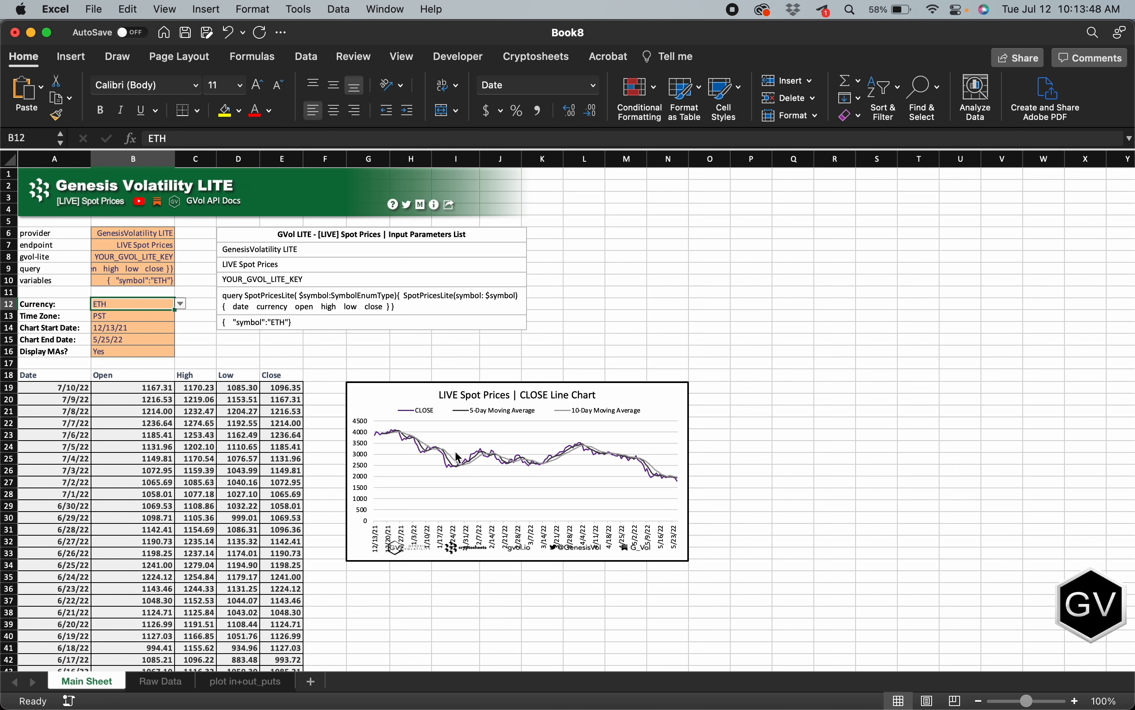
click(617, 452)
click(727, 459)
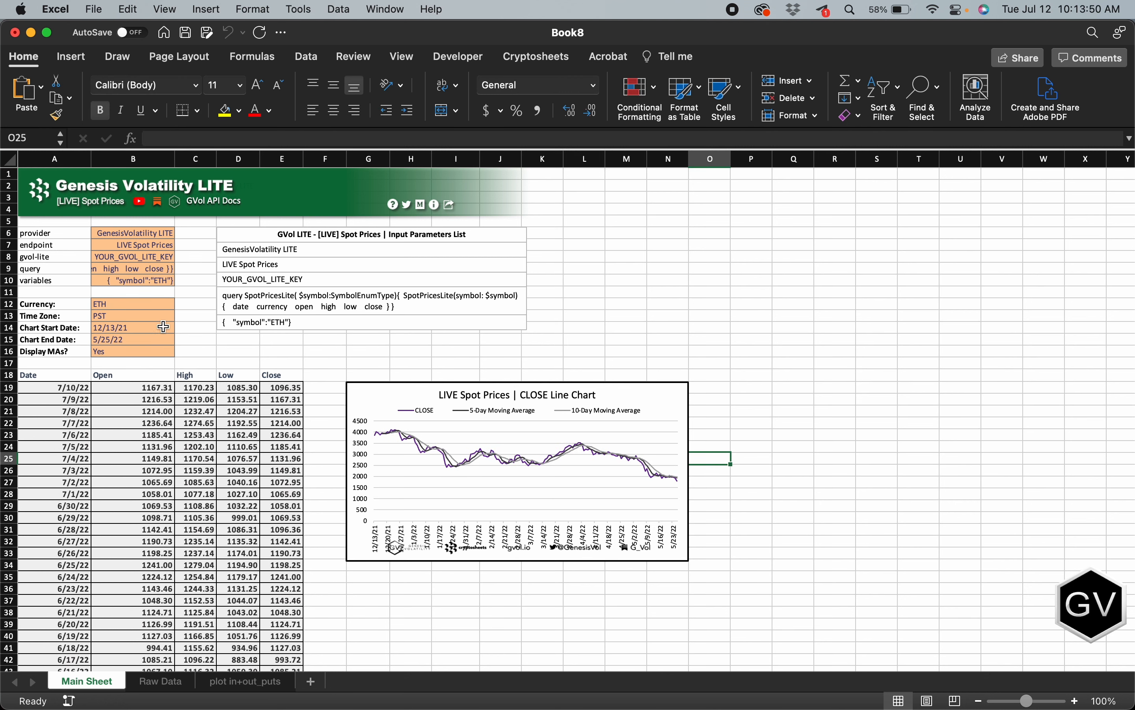
Step: Review the Chart Start Date and Chart End Date parameters that bound the CLOSE line chart
click(313, 346)
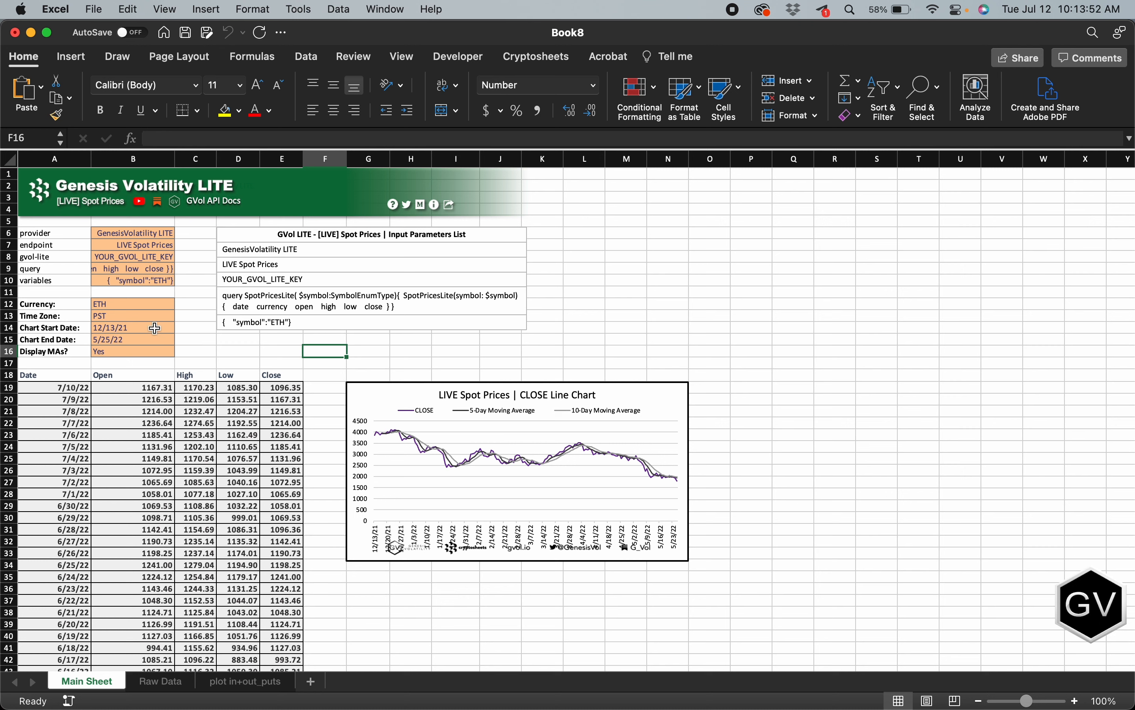
click(74, 329)
click(72, 341)
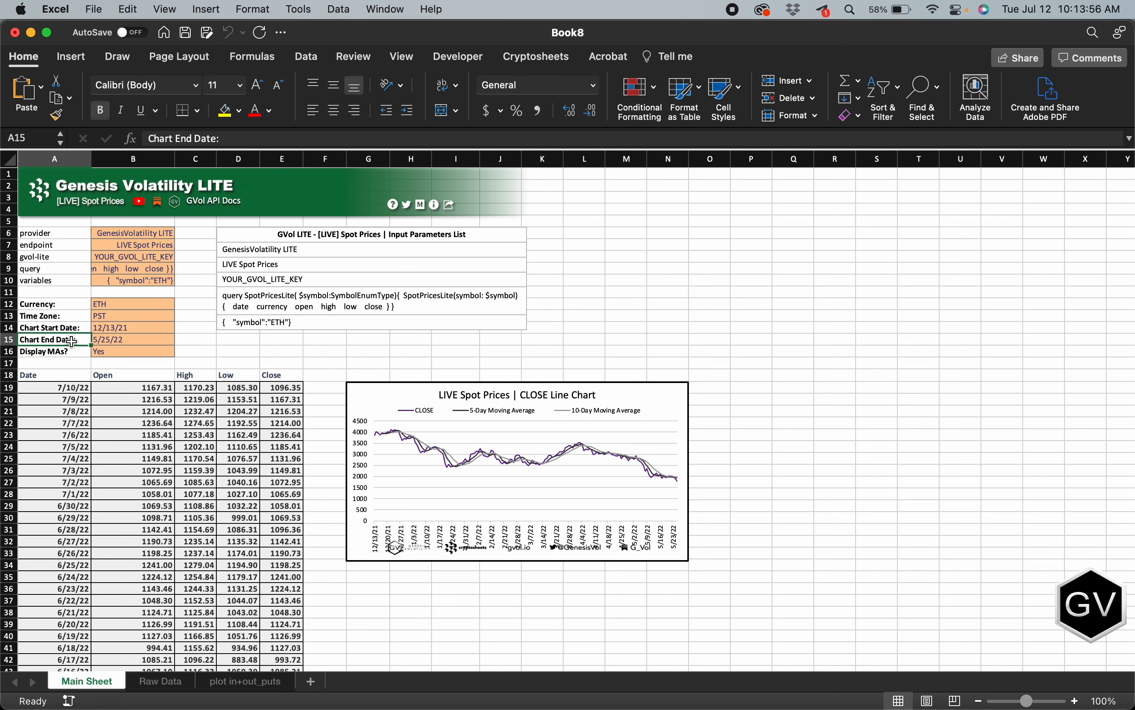
click(117, 342)
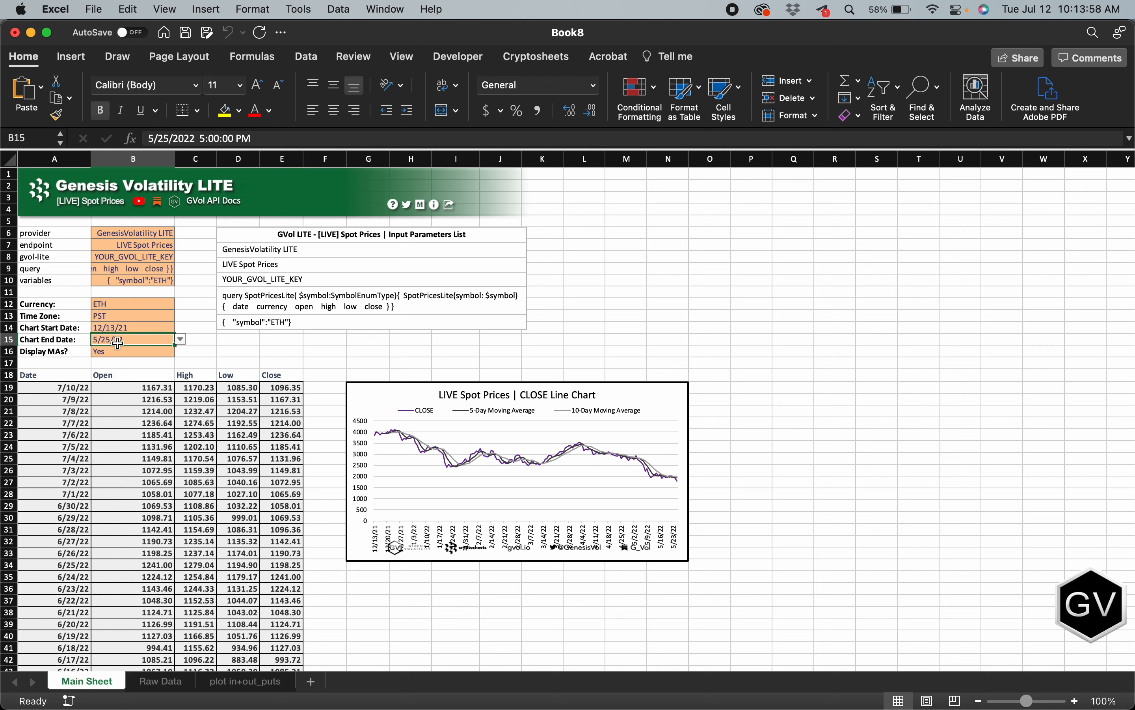
click(116, 327)
click(57, 328)
click(59, 341)
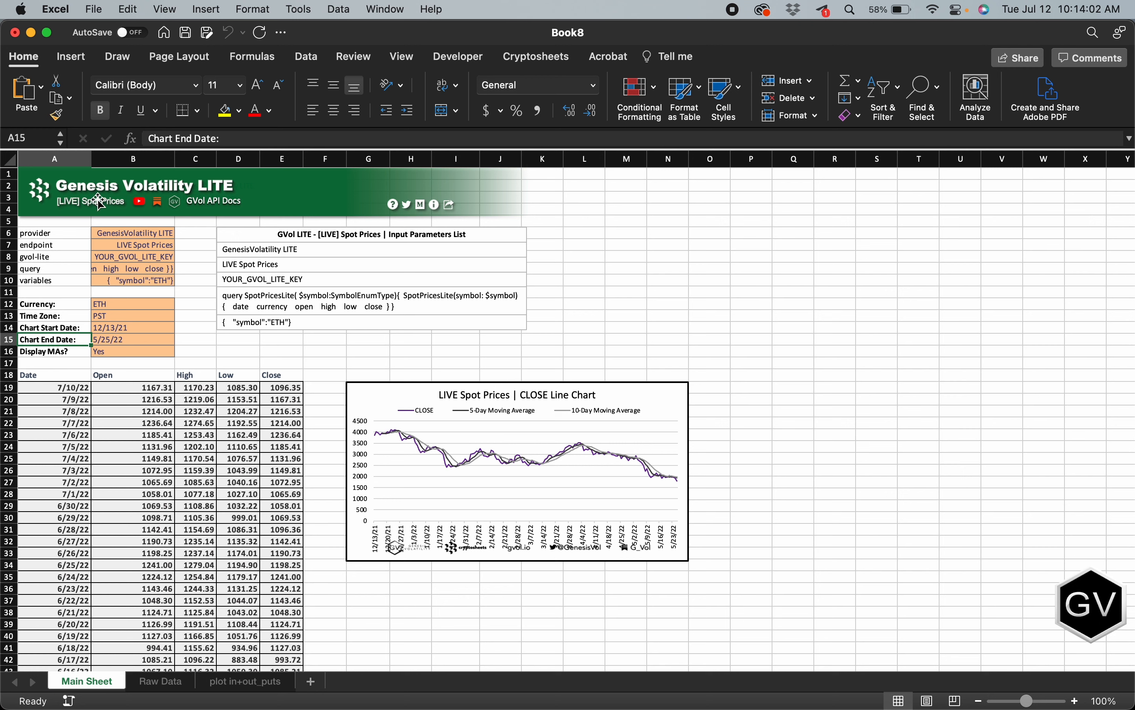
click(244, 352)
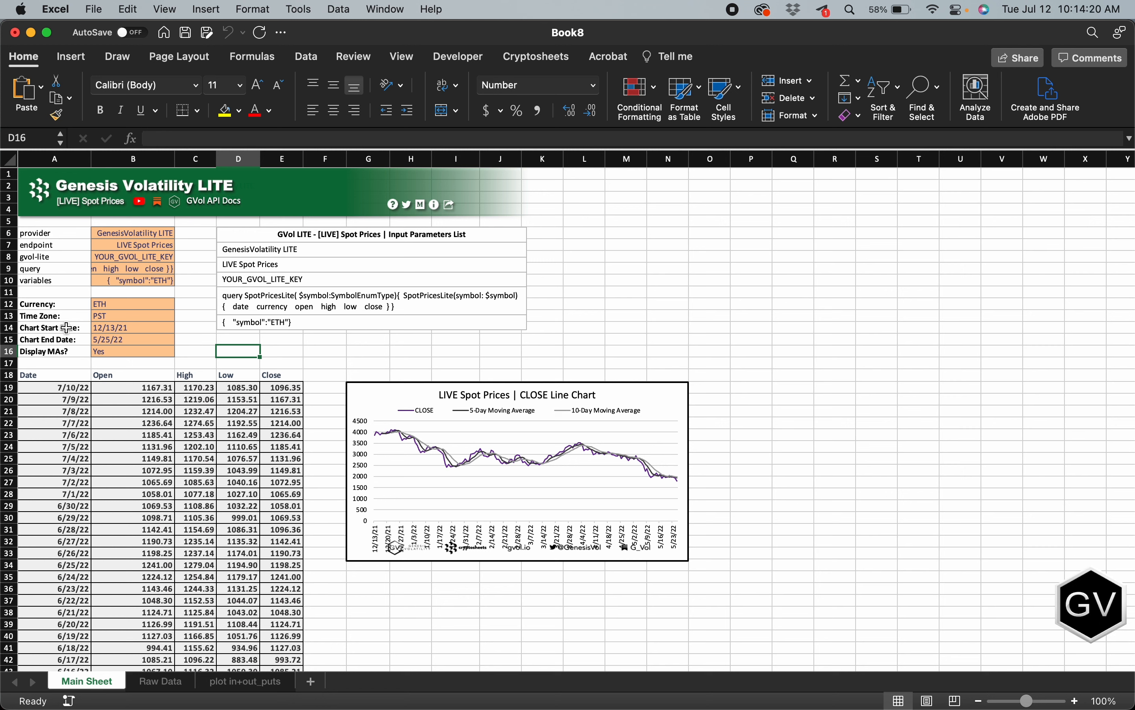
Step: Set the Chart Start Date parameter to 2/22/22
click(28, 328)
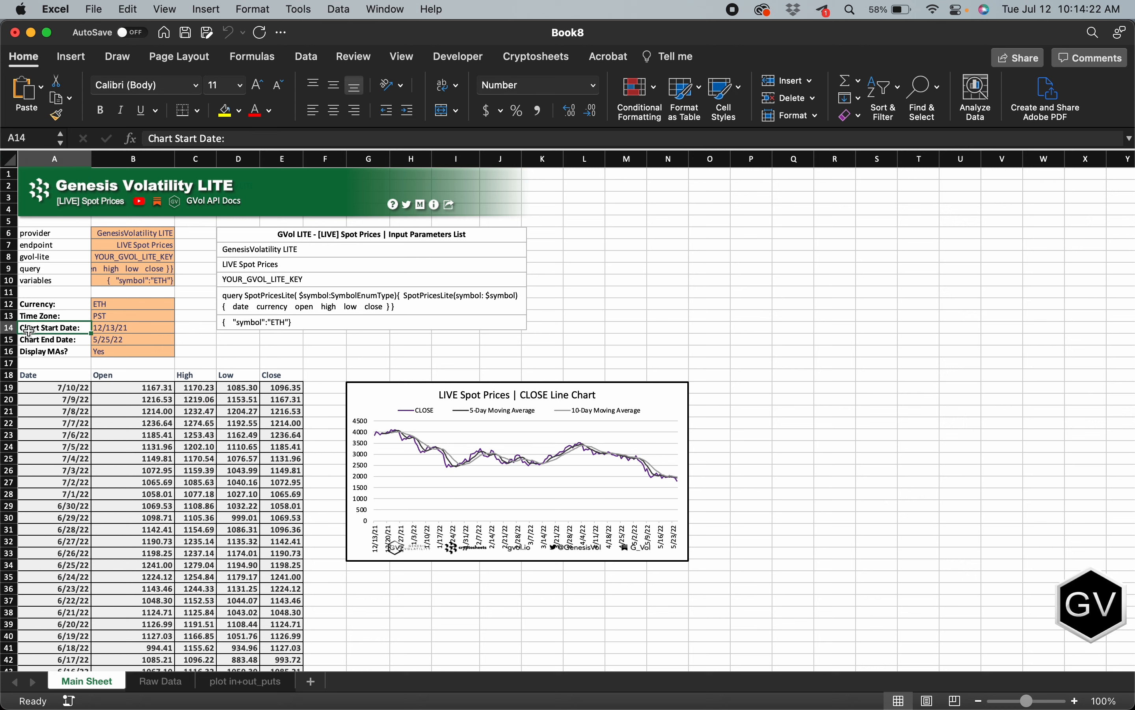
click(105, 329)
click(181, 327)
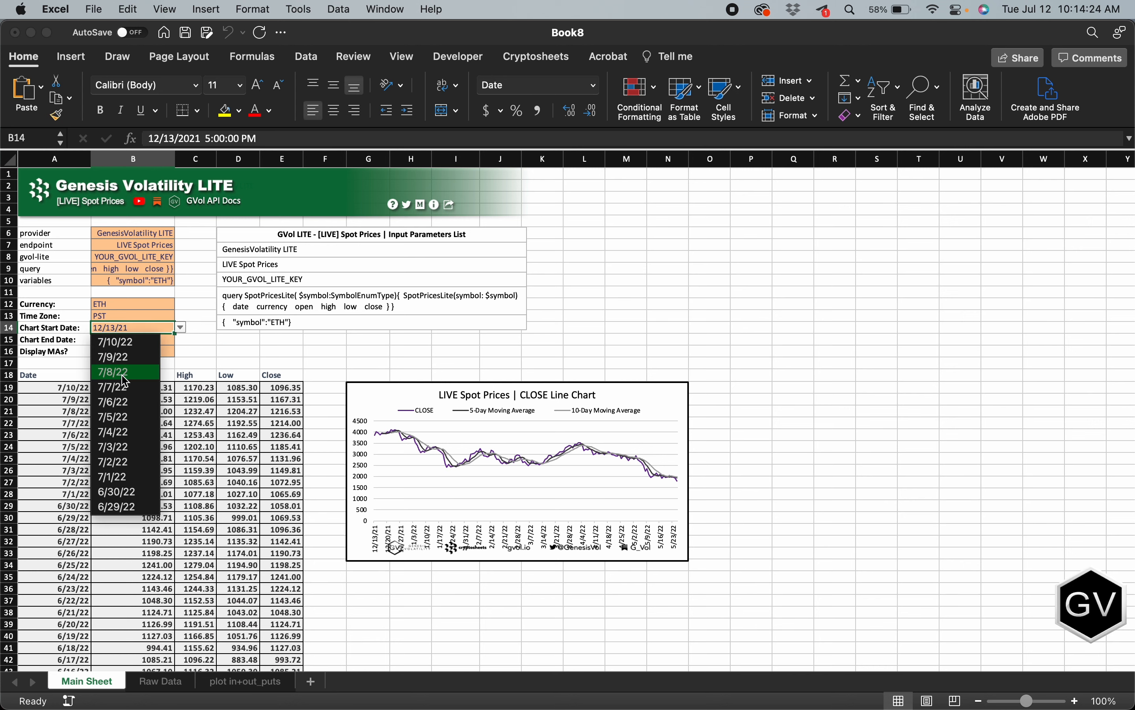
scroll(124, 381, down, 10)
scroll(124, 382, down, 15)
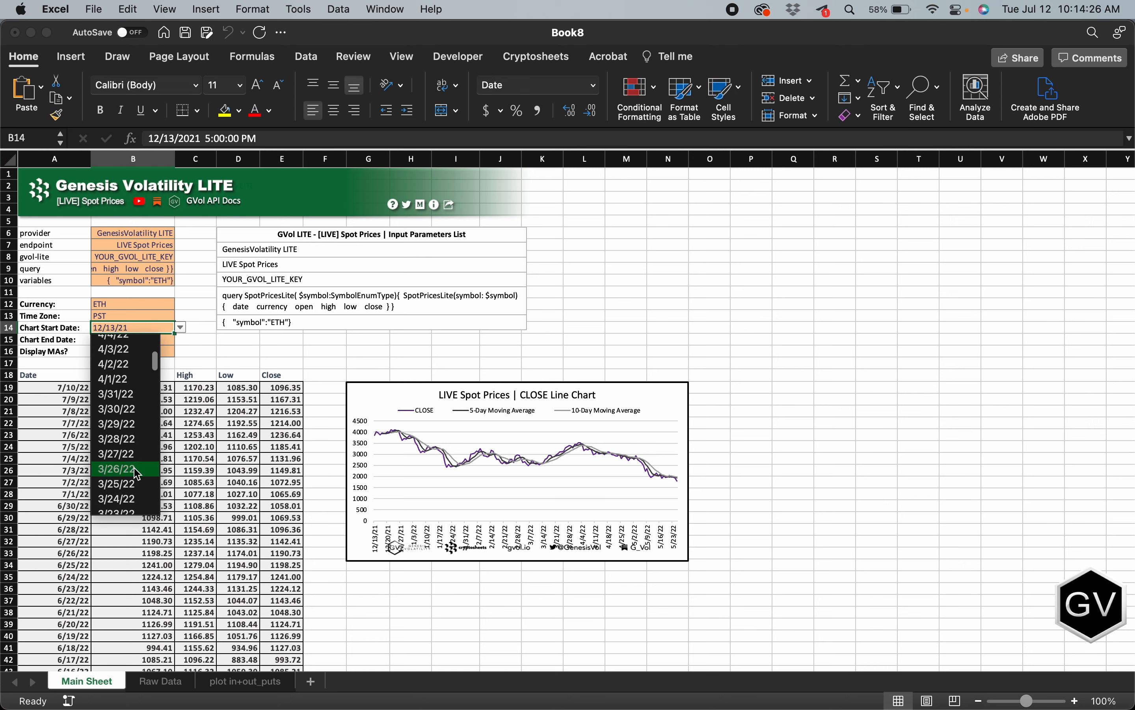
scroll(138, 474, down, 10)
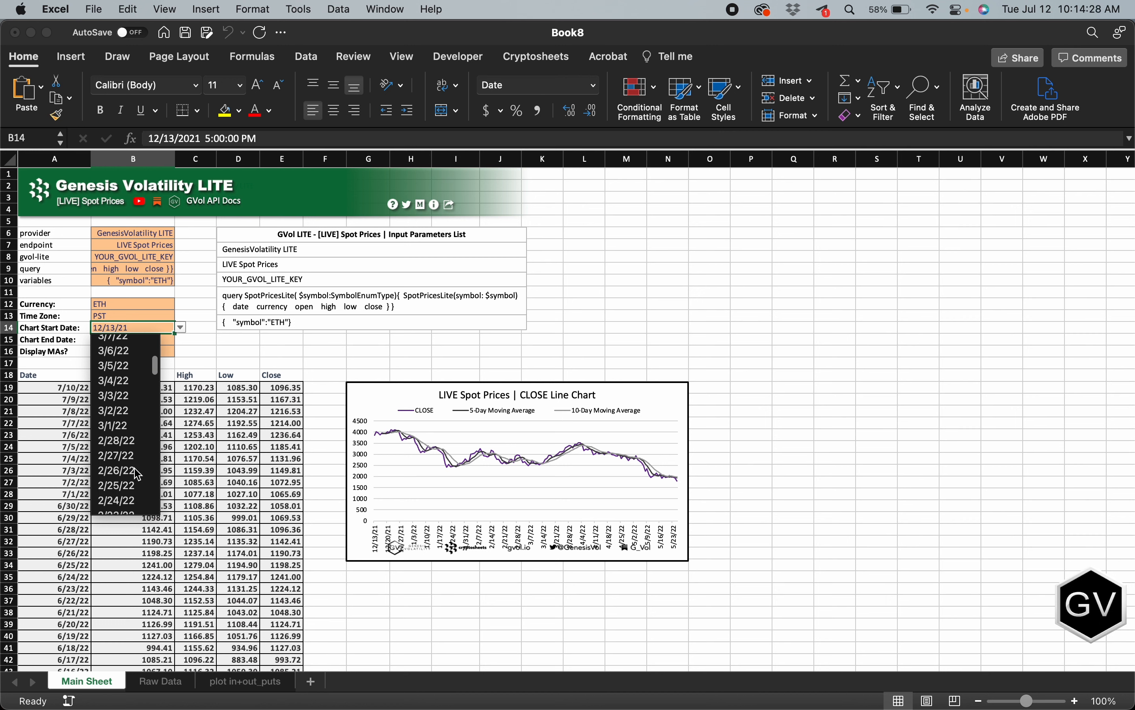
scroll(138, 474, down, 5)
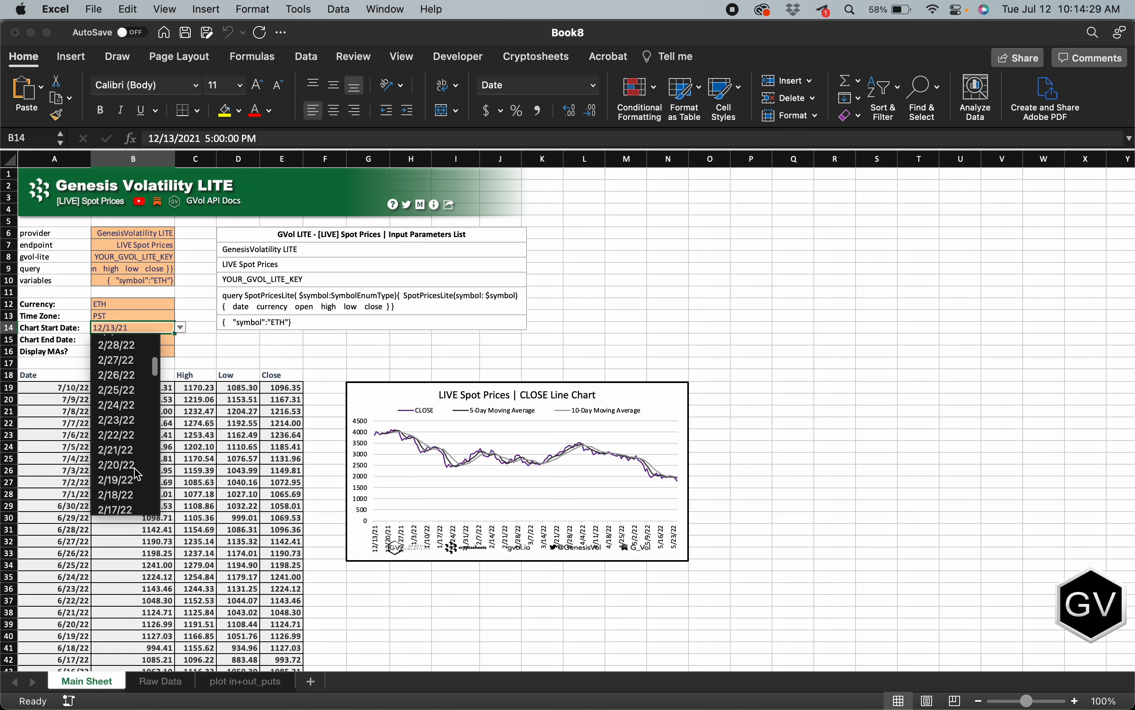
click(124, 435)
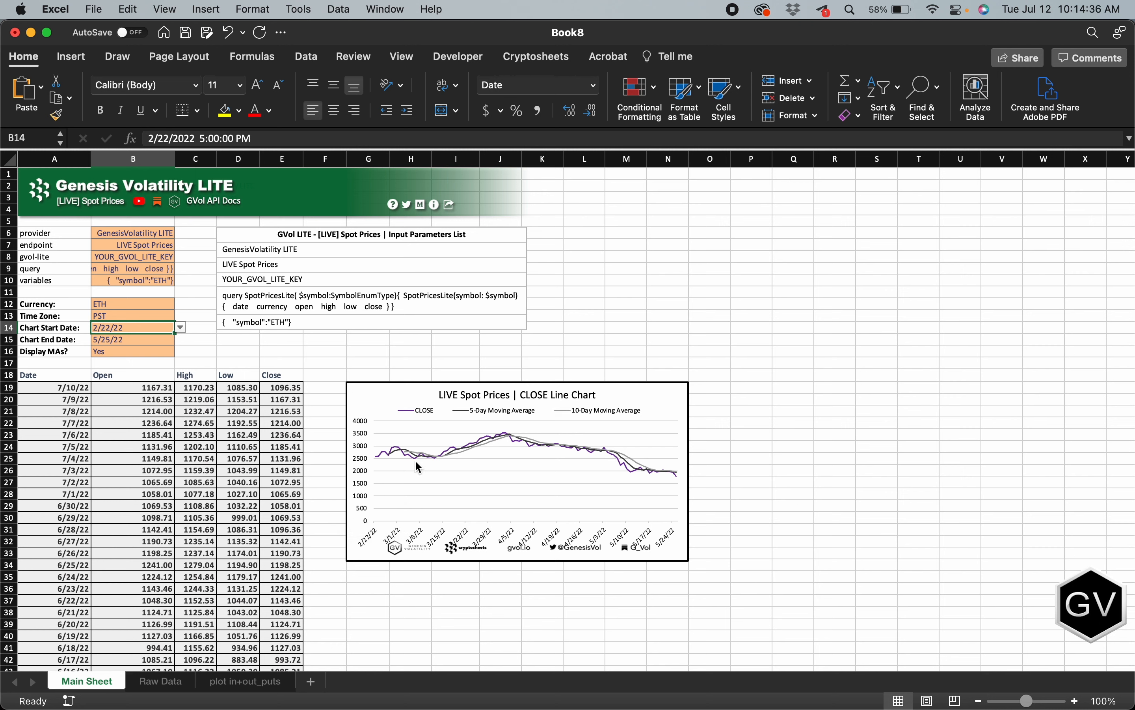
click(489, 411)
click(212, 345)
Step: Set the Chart End Date parameter to 7/10/22
click(117, 340)
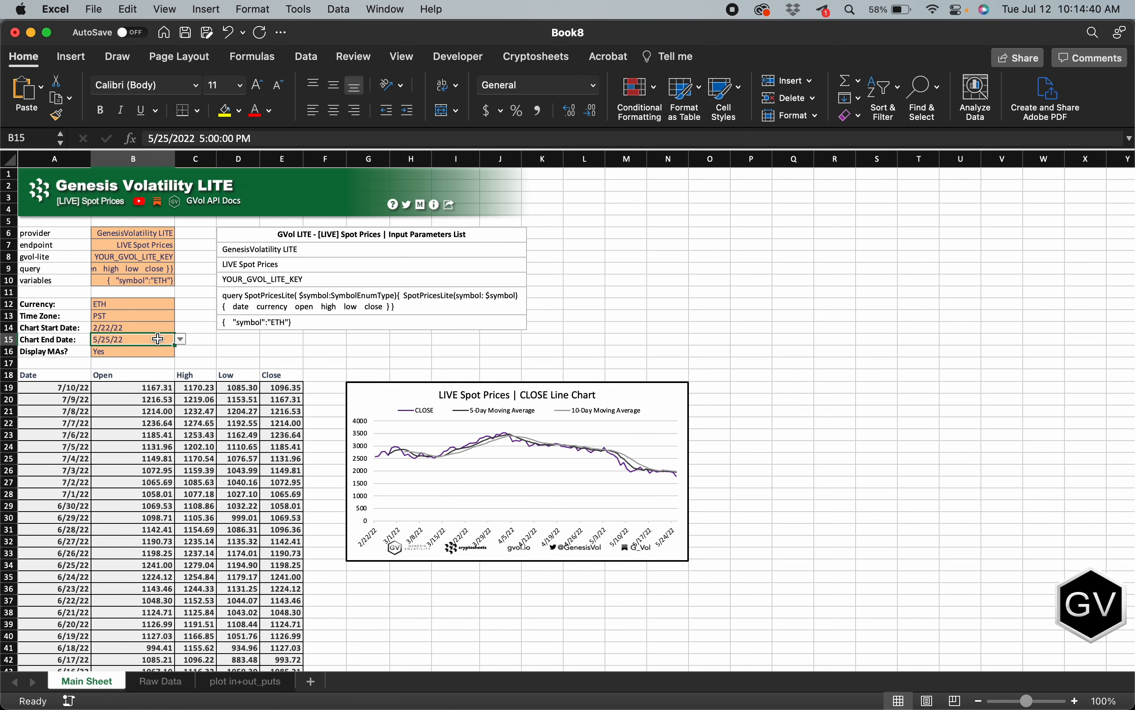
click(181, 339)
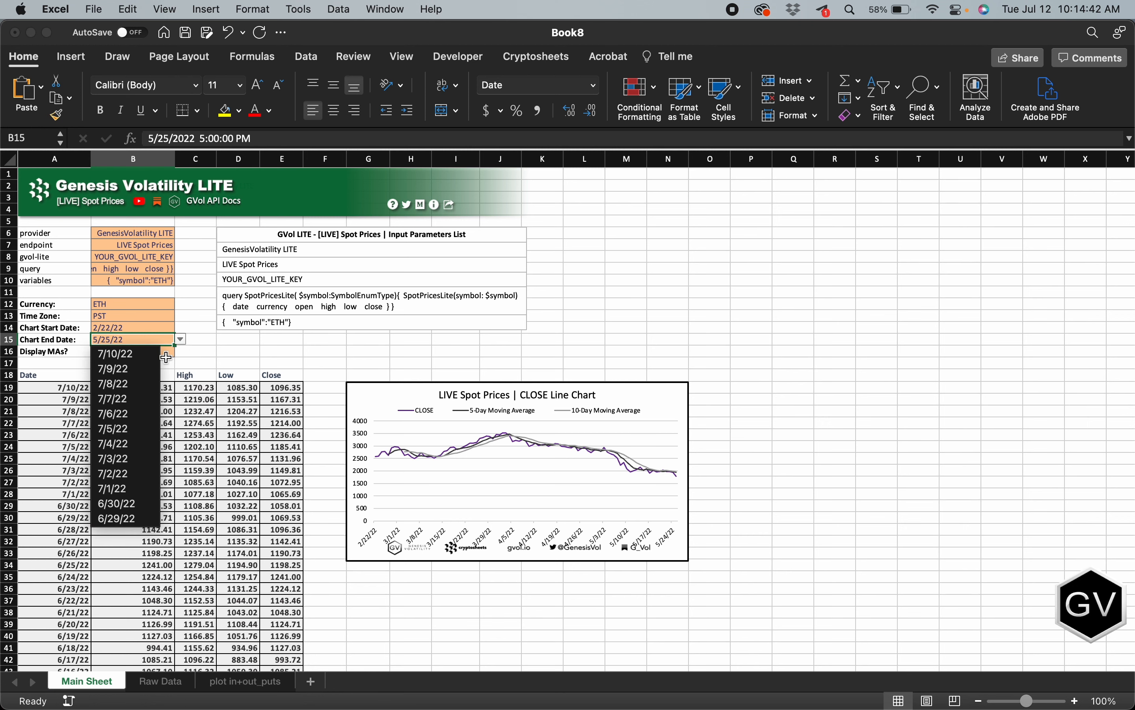
click(132, 360)
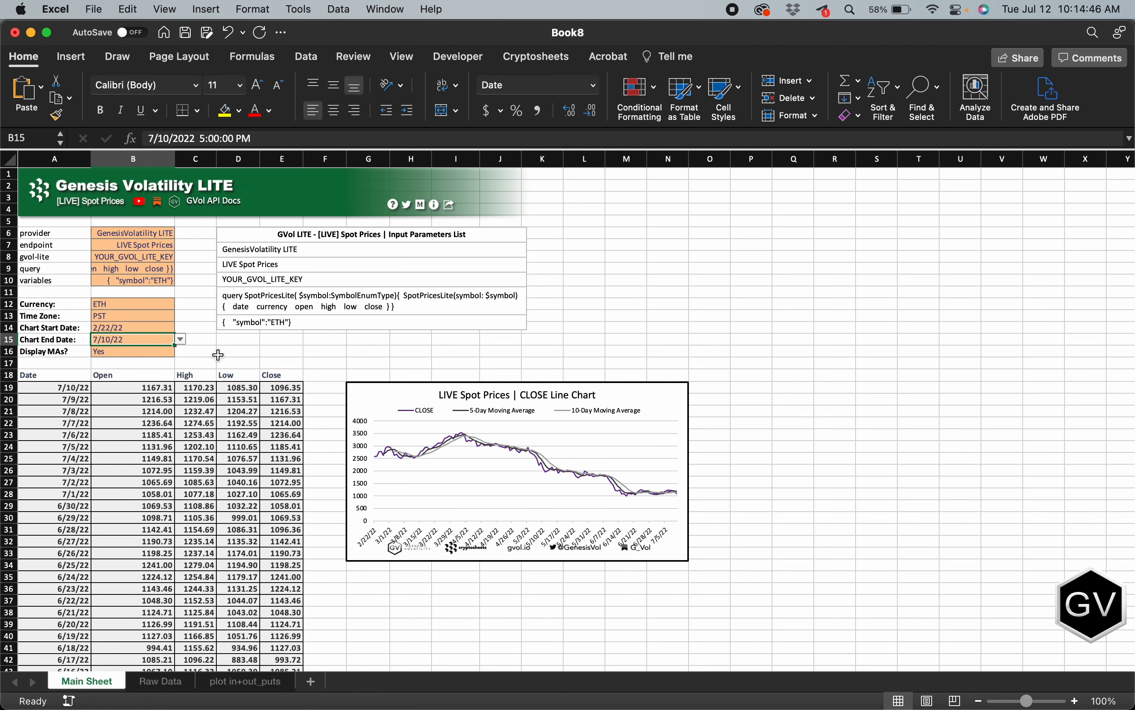
click(267, 352)
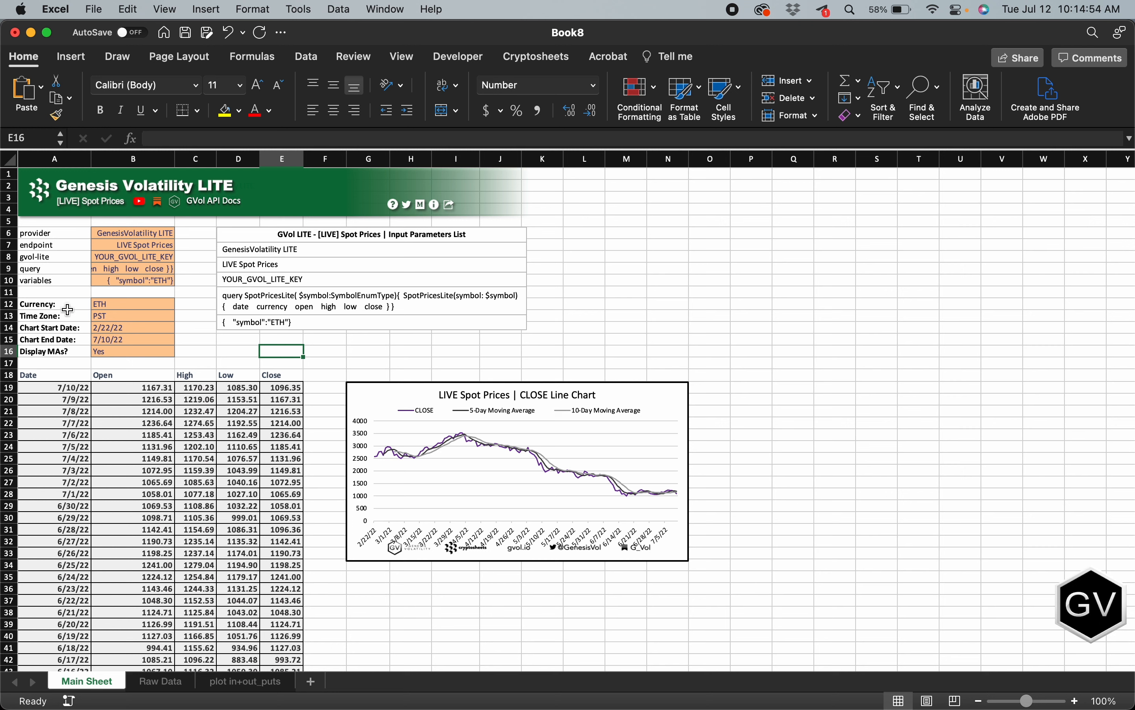
Step: Set the Time Zone parameter to UTC and check the first two dates in the price table
click(47, 313)
click(136, 315)
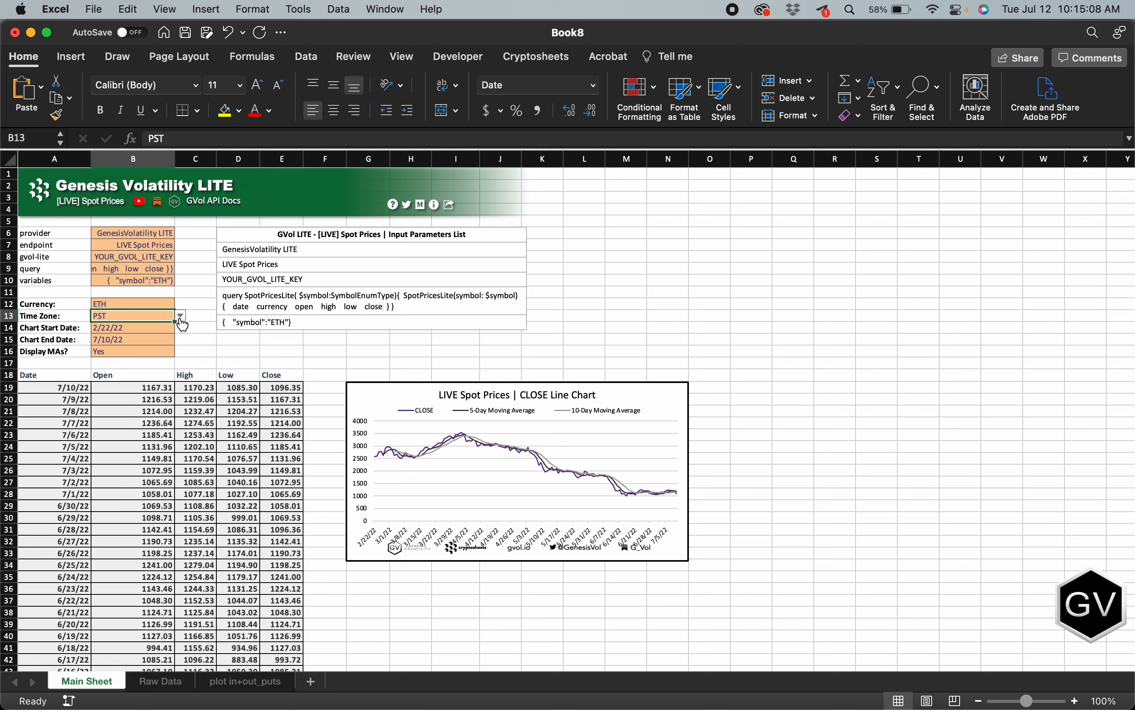
key(XF86MonBrightnessUp)
click(180, 316)
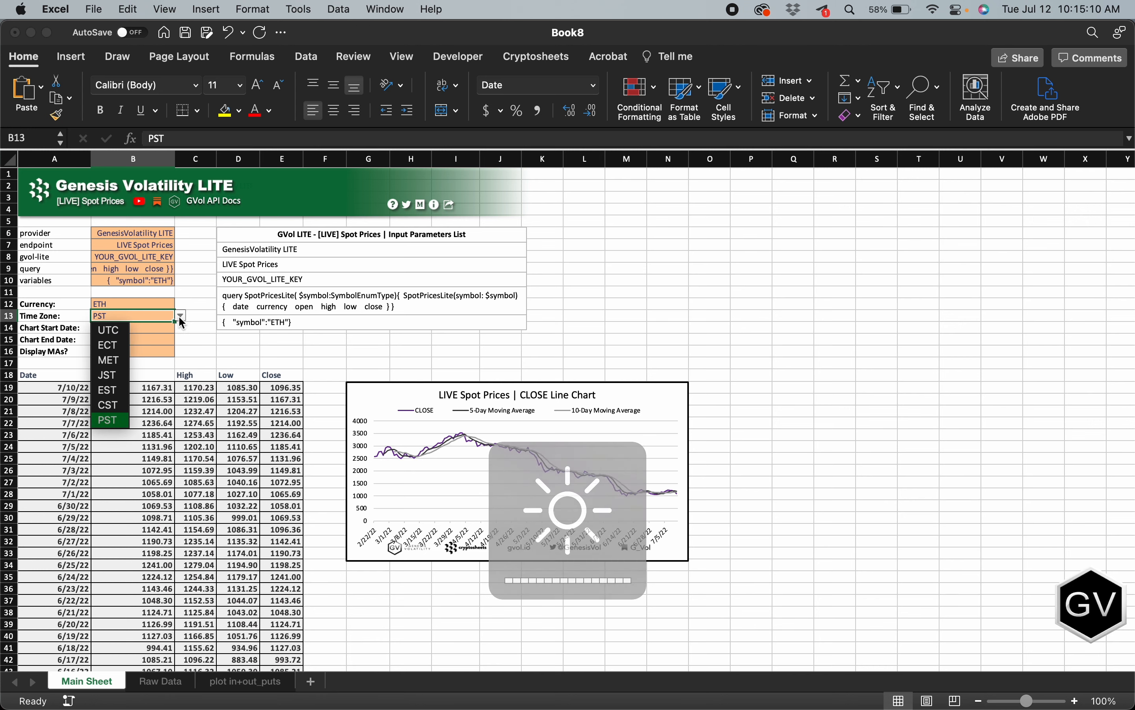
click(126, 336)
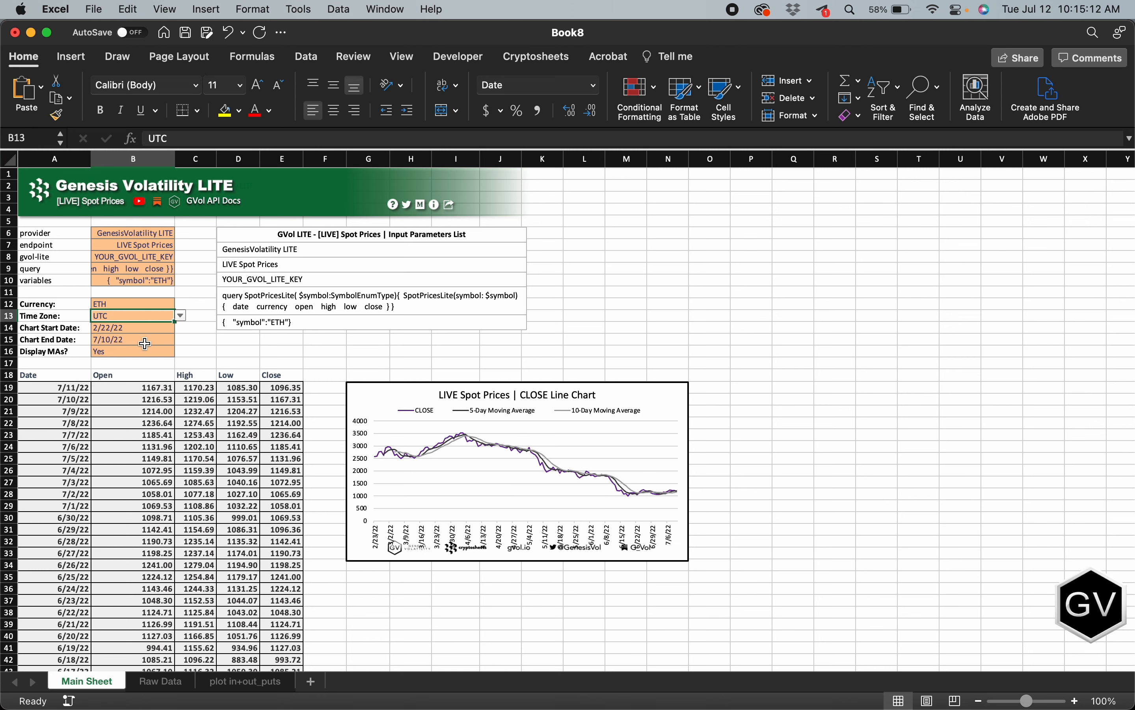
click(72, 387)
click(57, 402)
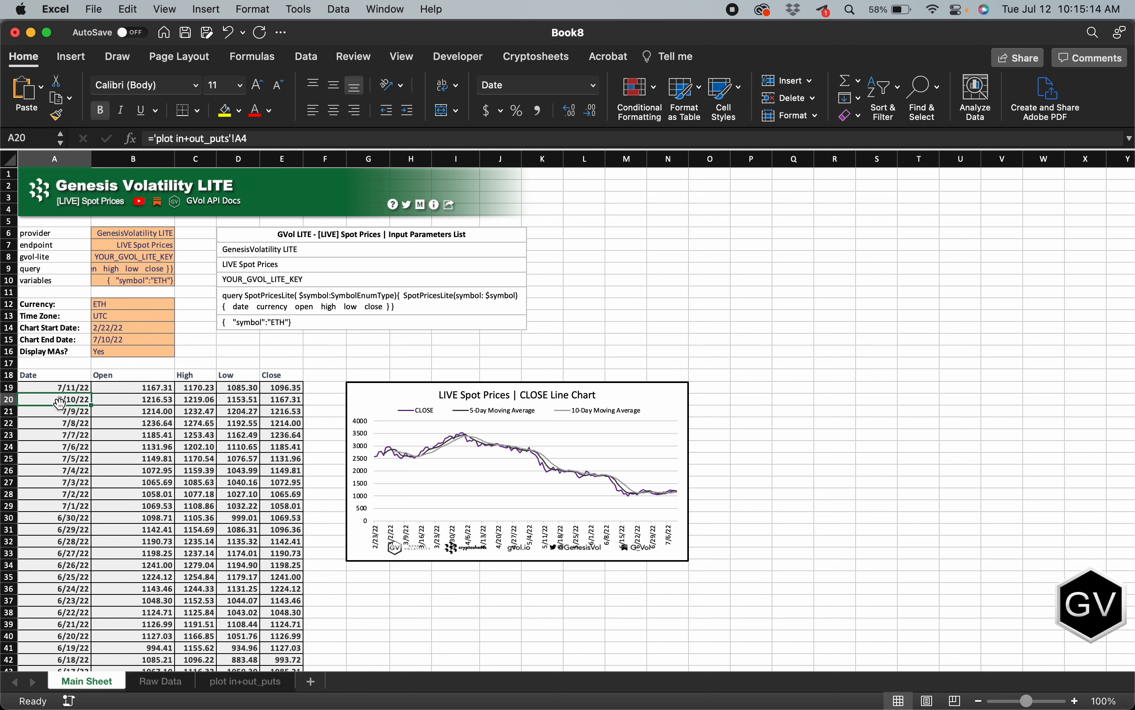
click(62, 387)
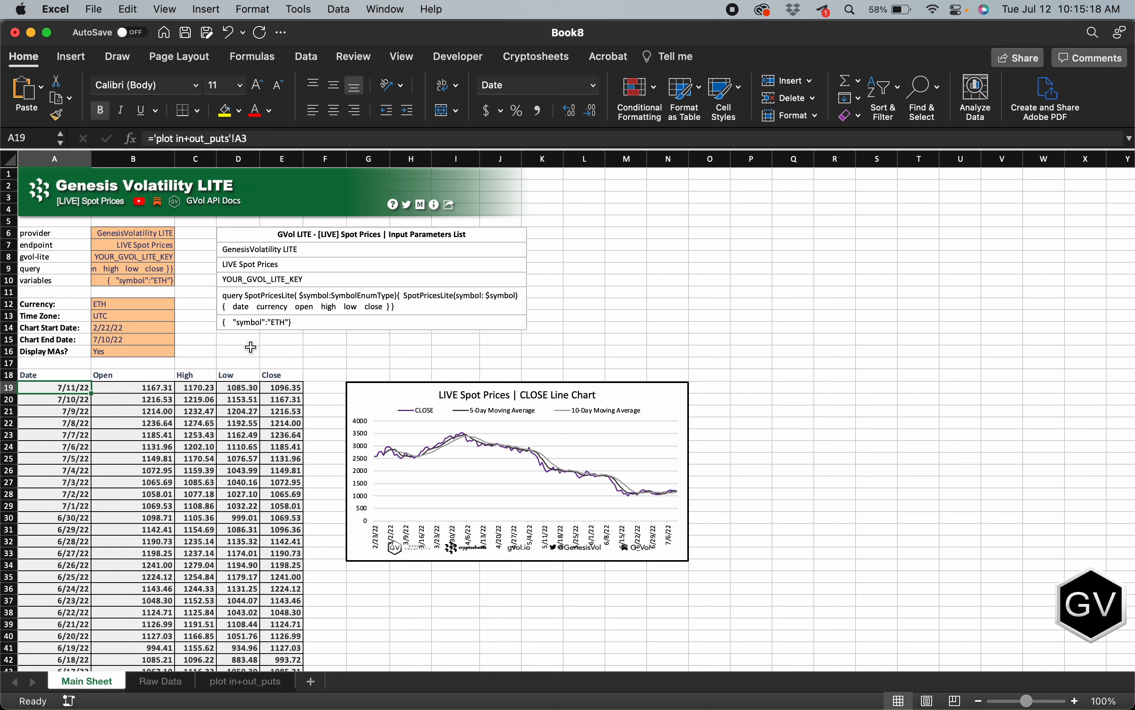
click(151, 317)
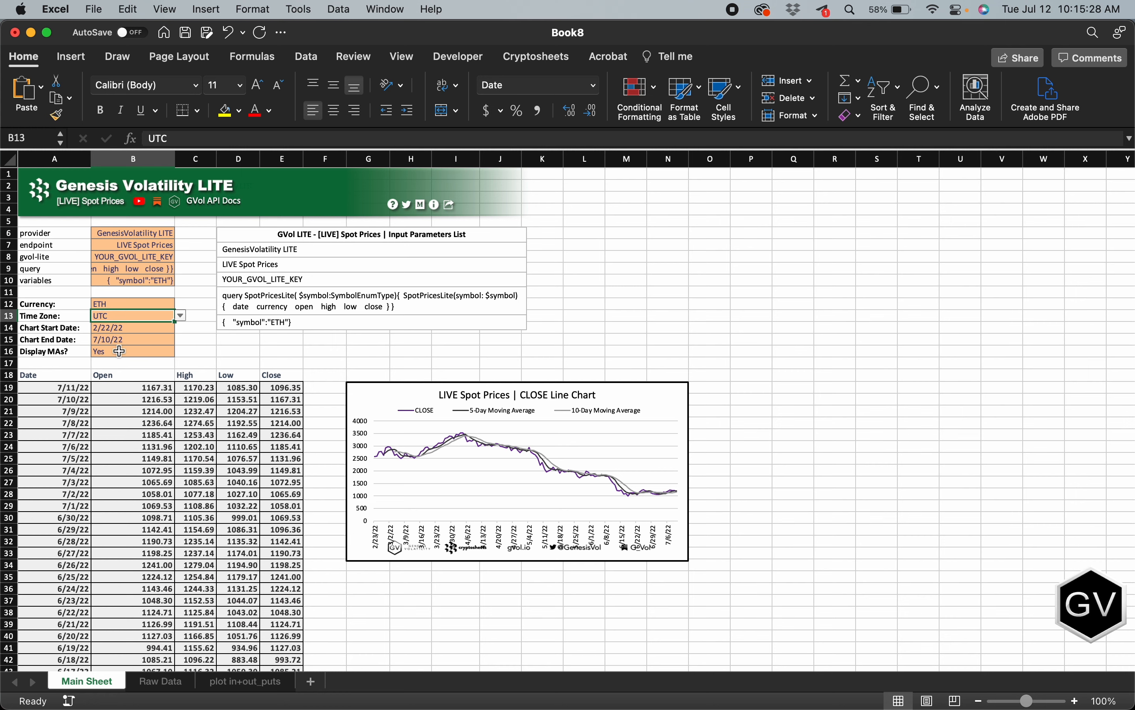
Step: Set the Display MAs? parameter to No to hide the moving averages on the CLOSE line chart
scroll(117, 348, down, 1)
click(59, 336)
click(111, 338)
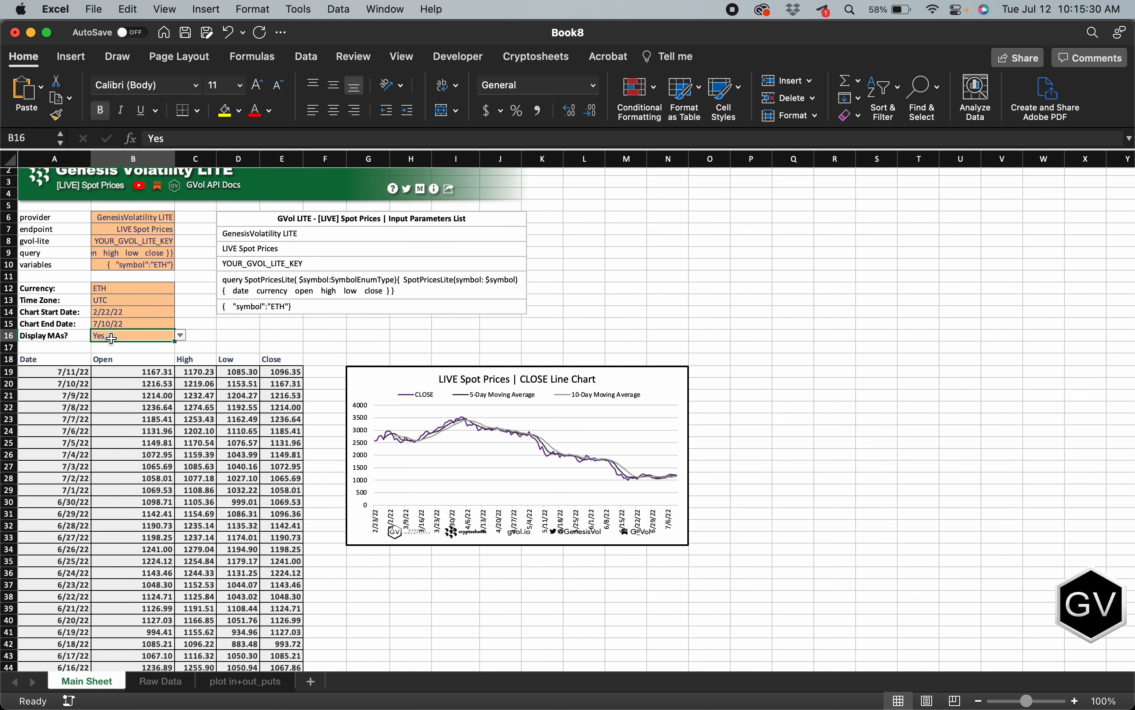
click(181, 336)
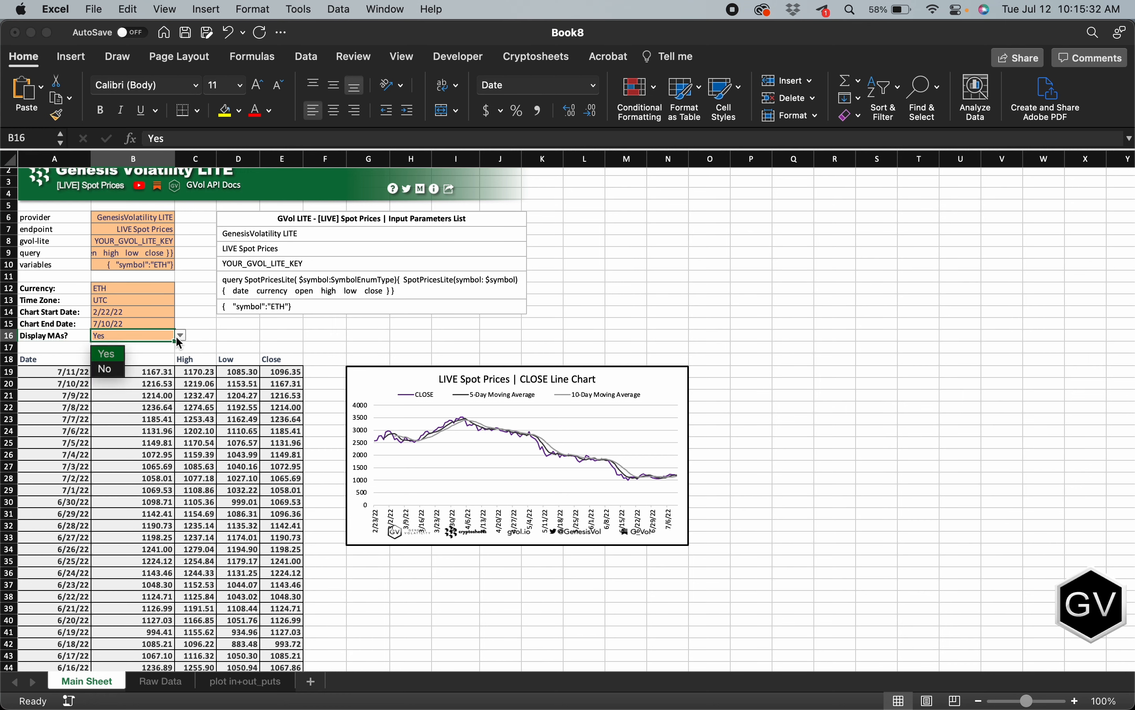
click(115, 371)
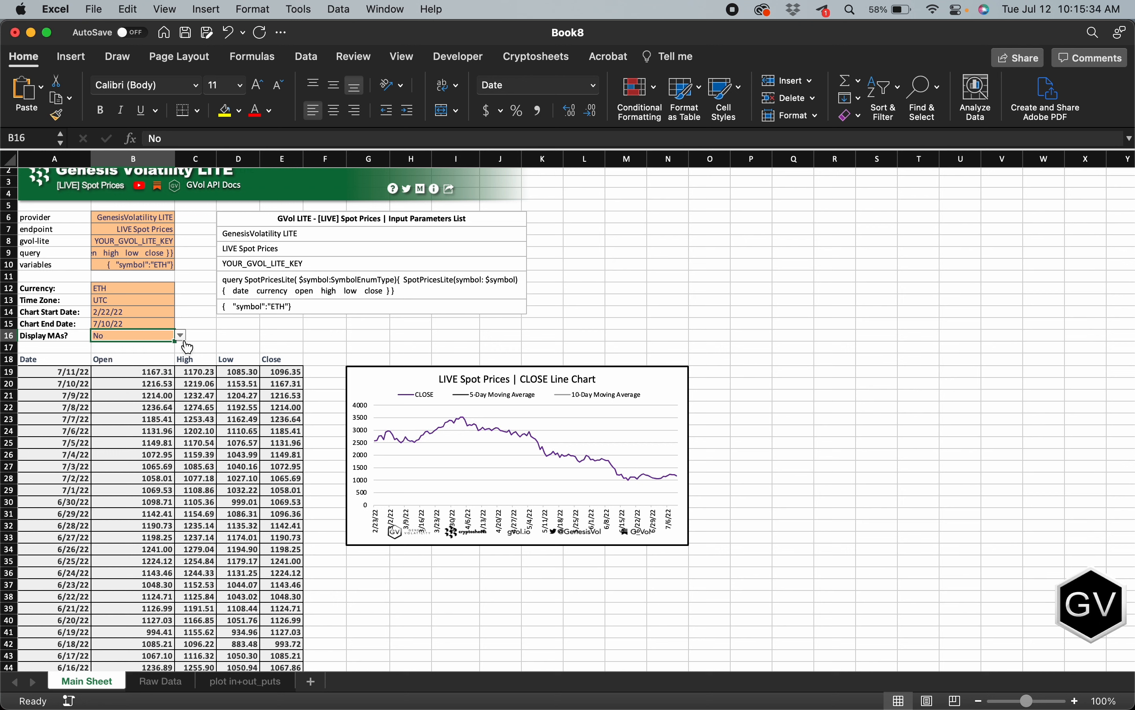
Step: Set the Display MAs? parameter back to Yes so the chart plots the 5-day and 10-day moving averages
click(182, 336)
click(380, 349)
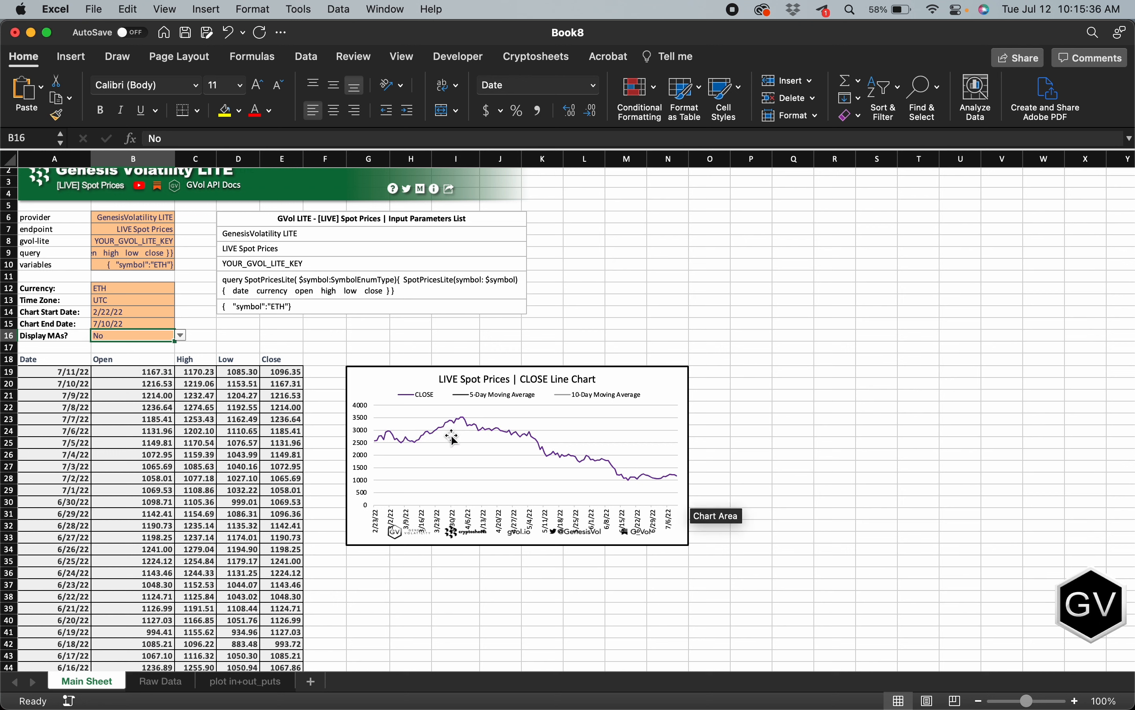
click(181, 336)
click(118, 357)
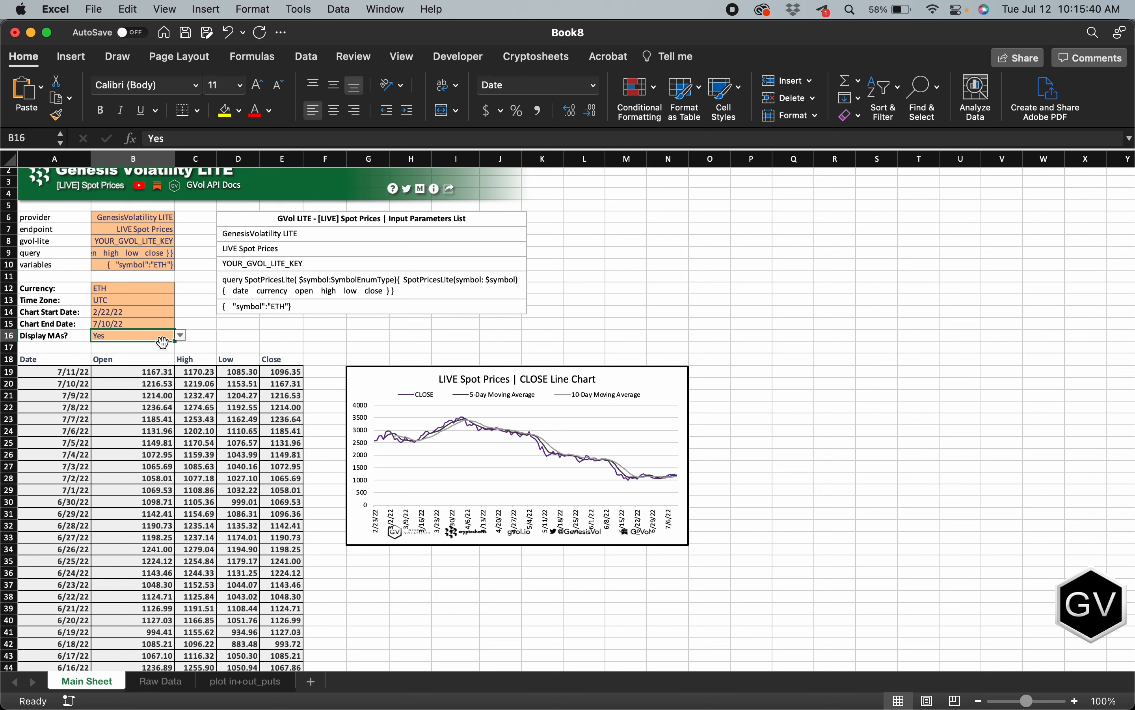
click(182, 336)
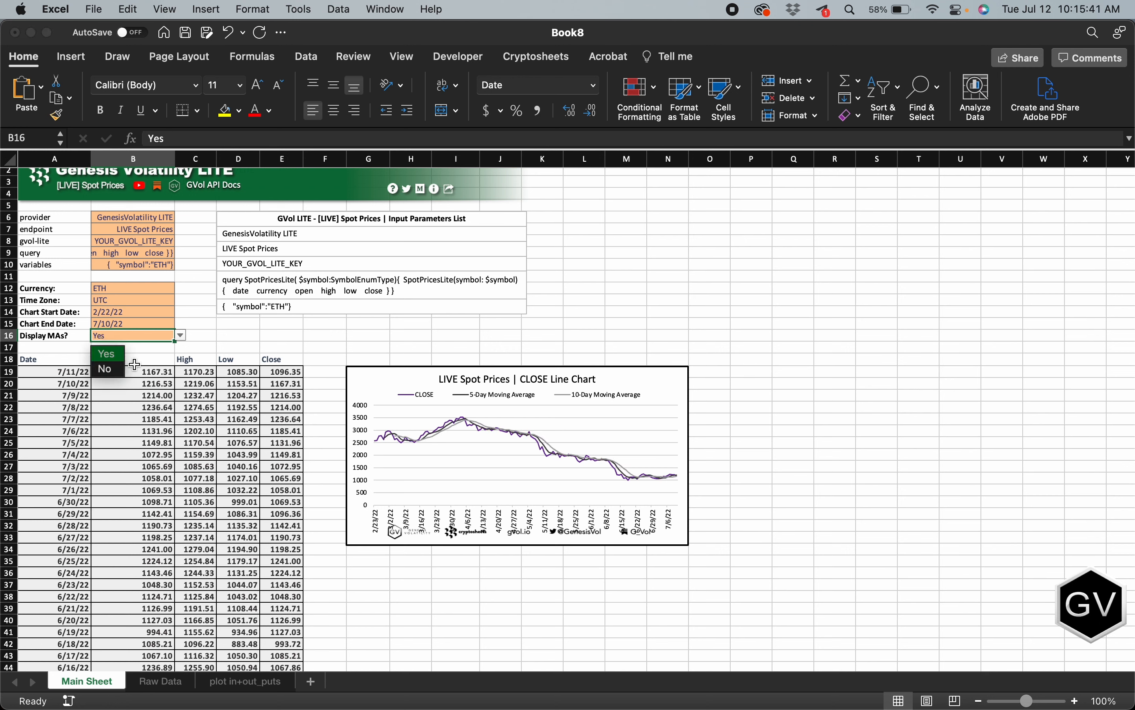
click(266, 343)
click(264, 338)
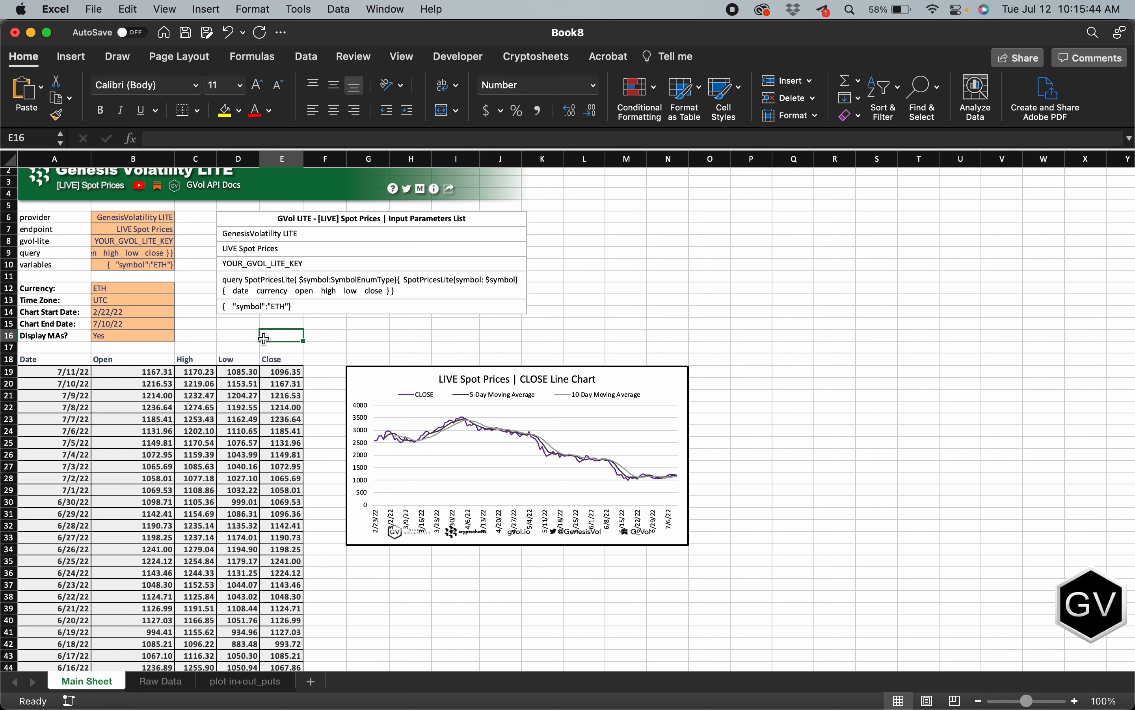
scroll(264, 338, up, 1)
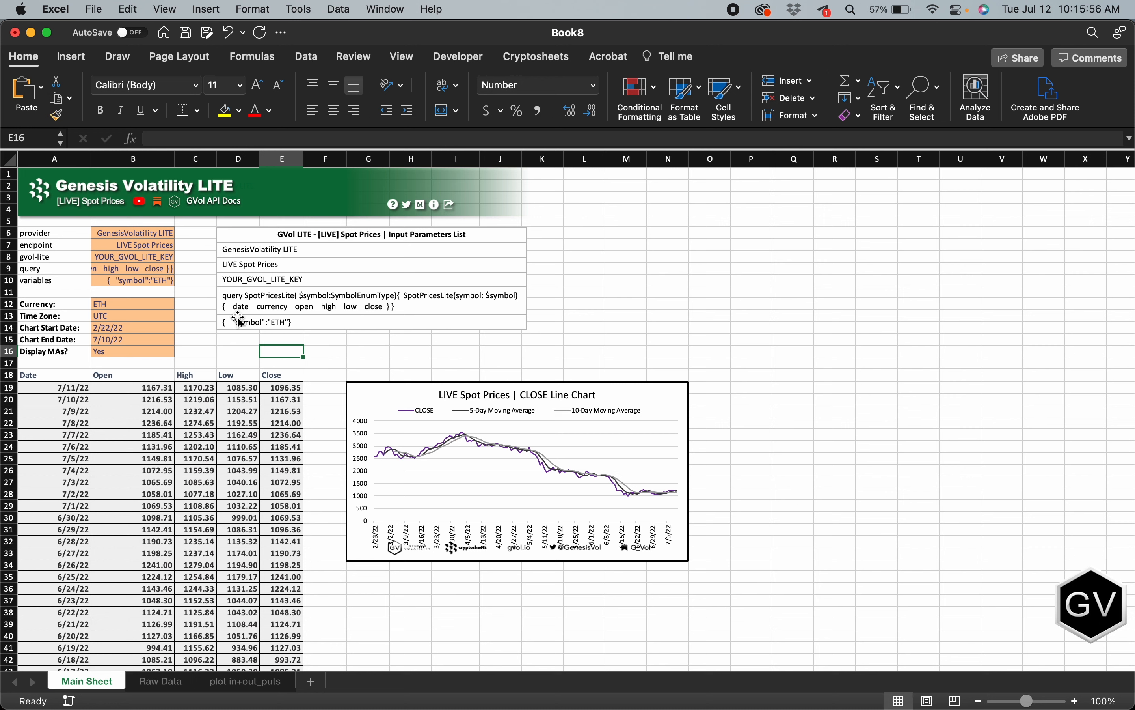
click(73, 207)
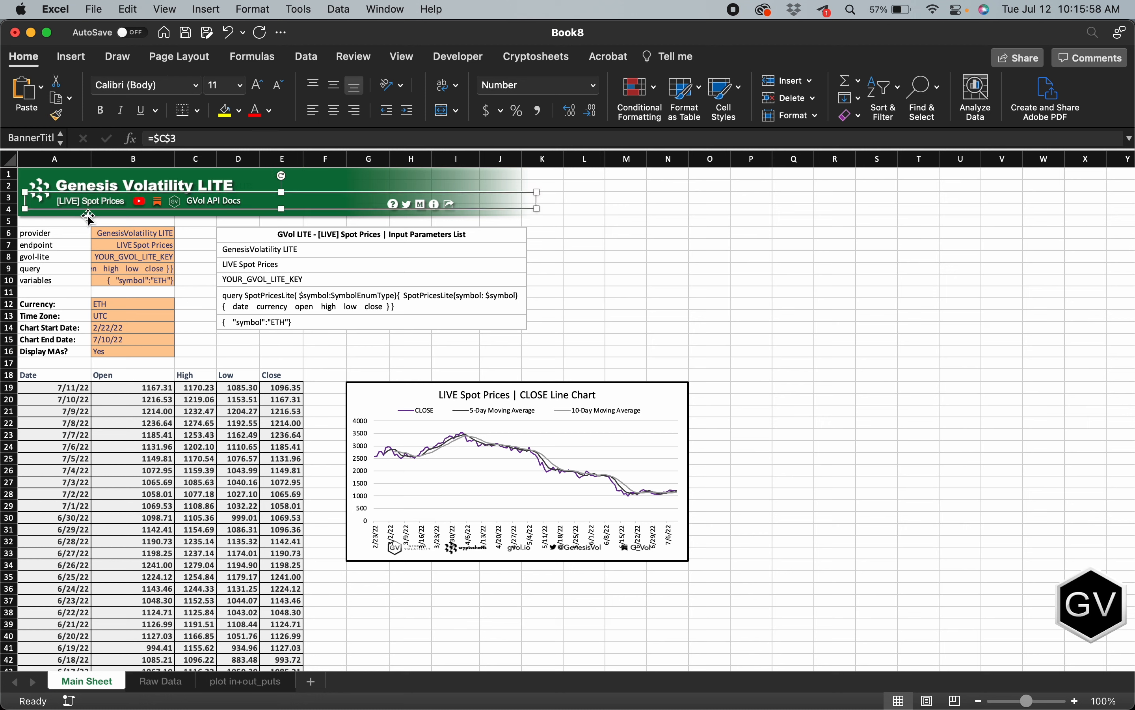
click(209, 234)
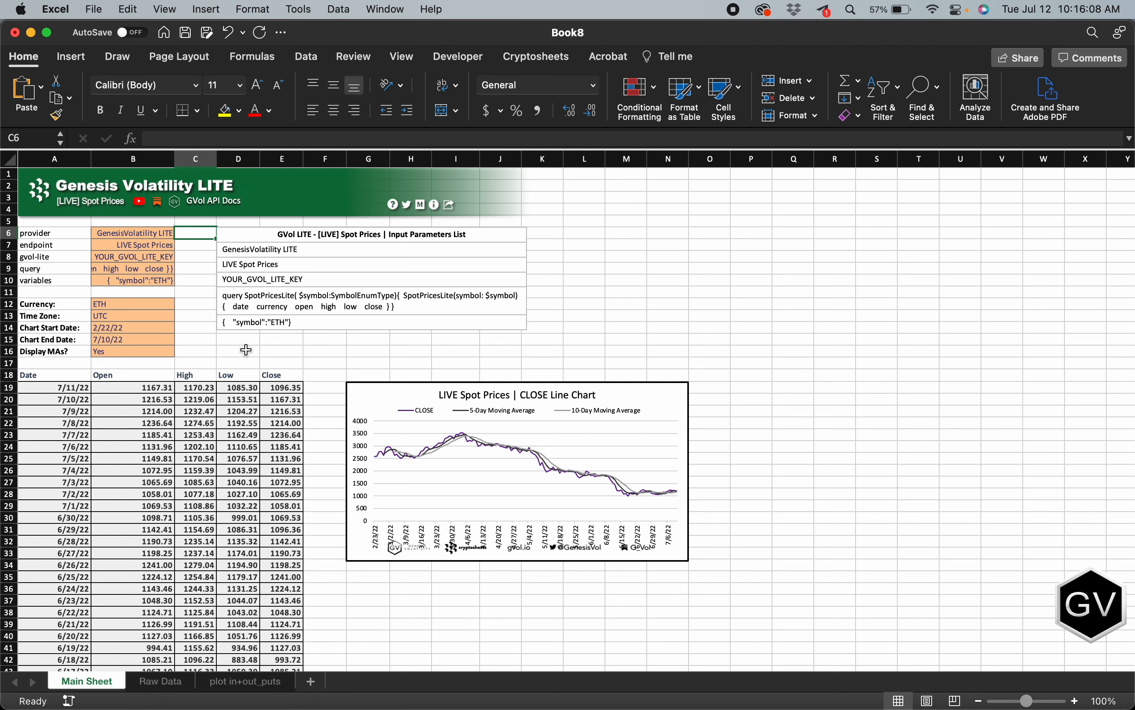
key(XF86MonBrightnessDown)
key(XF86MonBrightnessUp)
Step: Open the Cryptosheets dashboard and browse its Templates category for the GVOL Lite templates
click(554, 57)
click(31, 92)
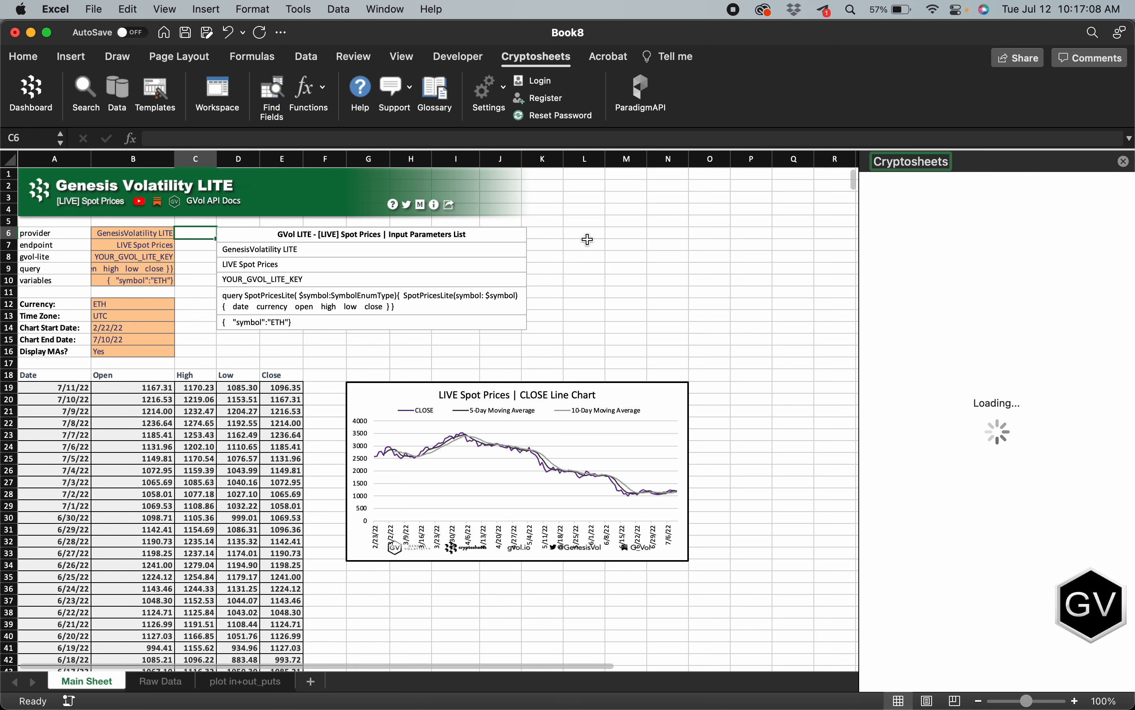
click(872, 291)
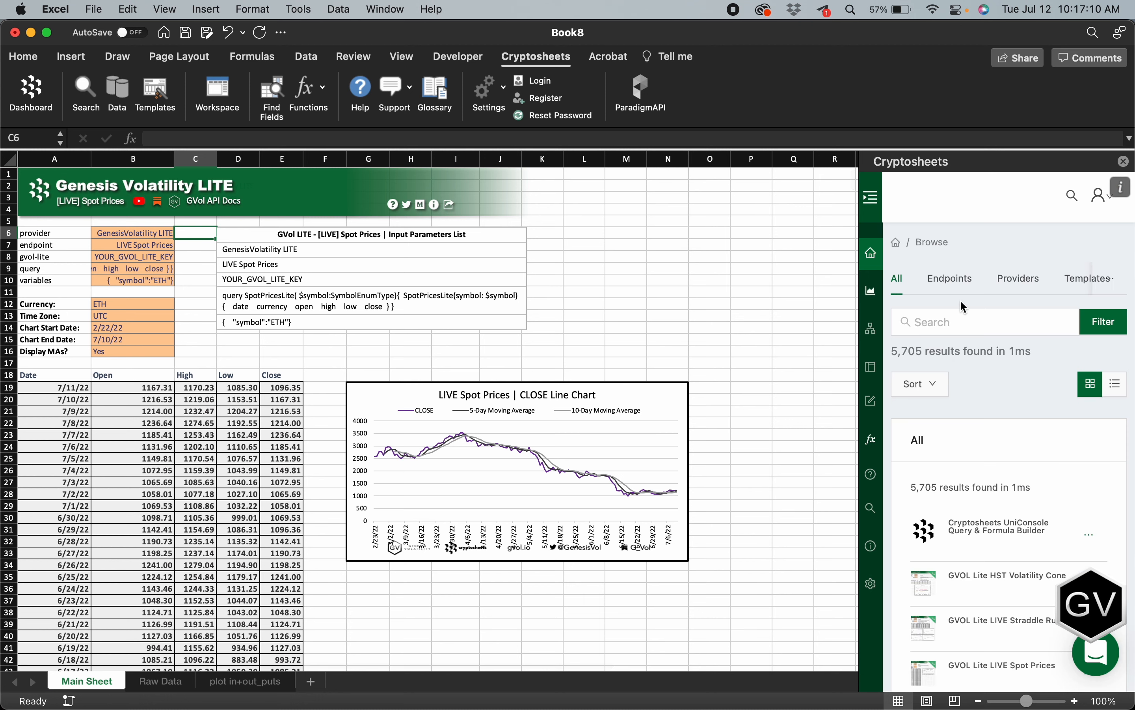
click(1082, 287)
scroll(1073, 462, down, 3)
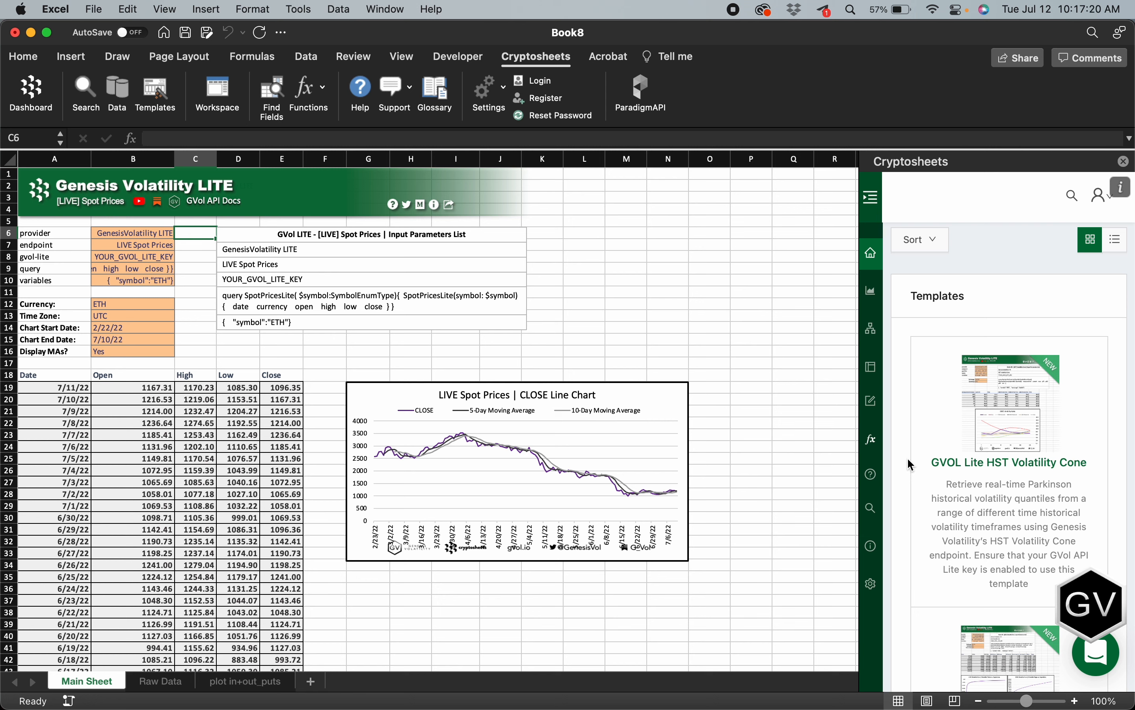
key(F2)
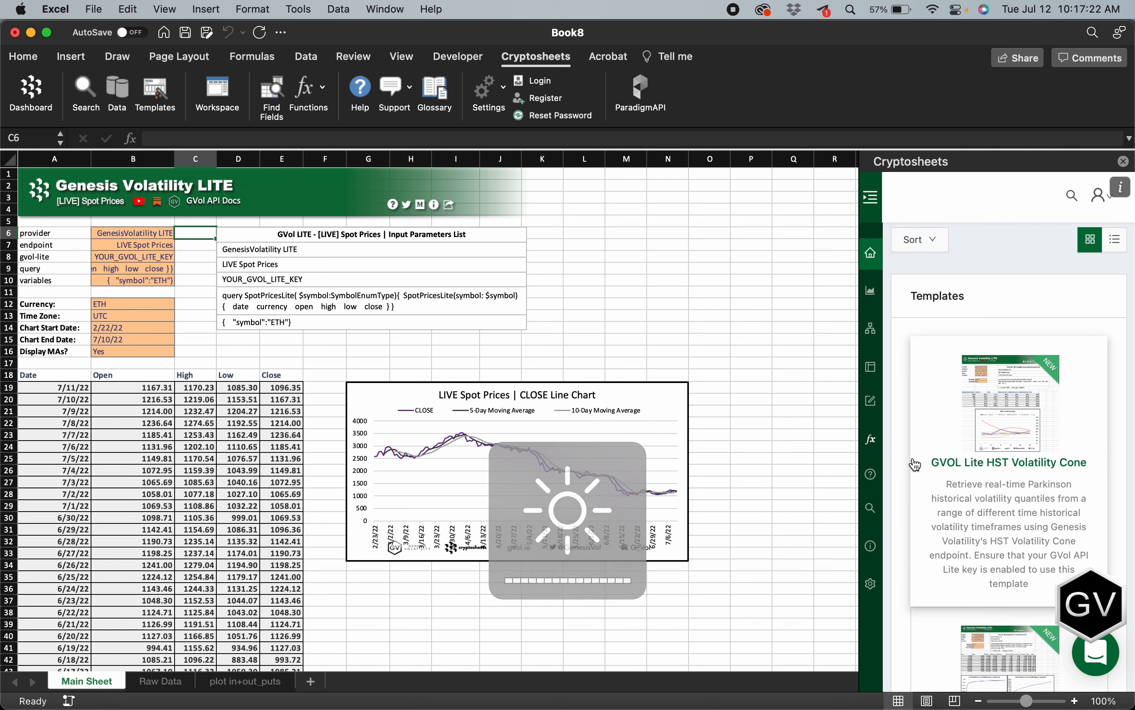
scroll(917, 466, down, 10)
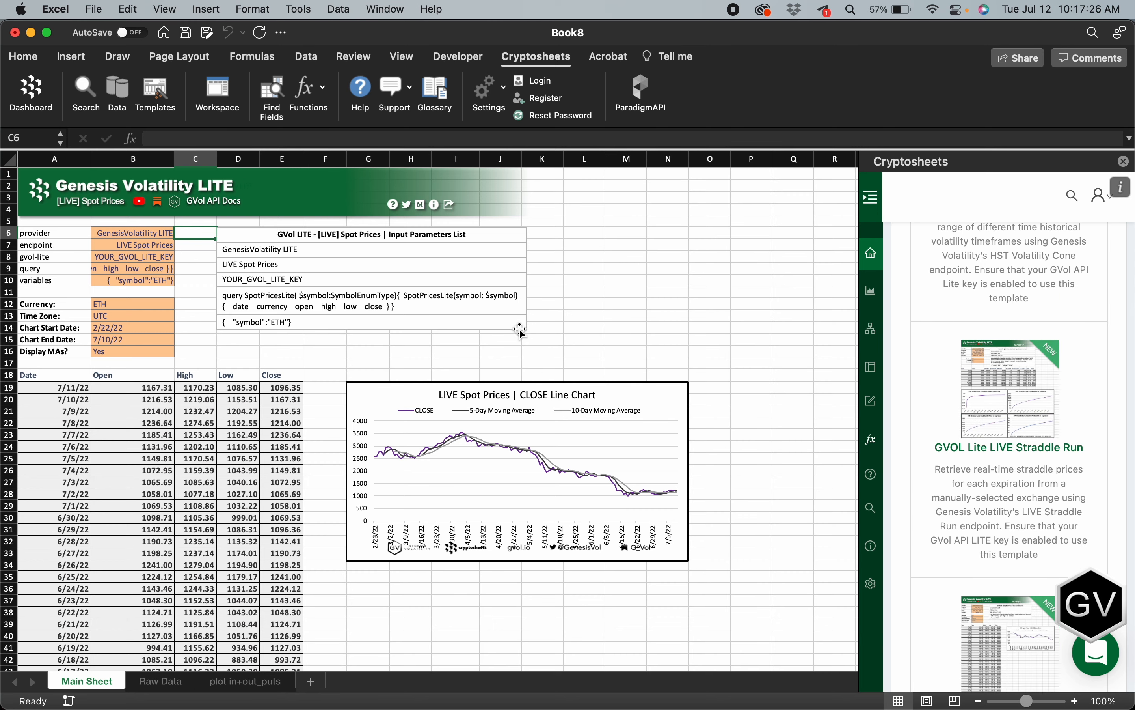
Step: Close the Cryptosheets pane and select an empty cell beside the LIVE Spot Prices parameters
click(505, 350)
click(1126, 162)
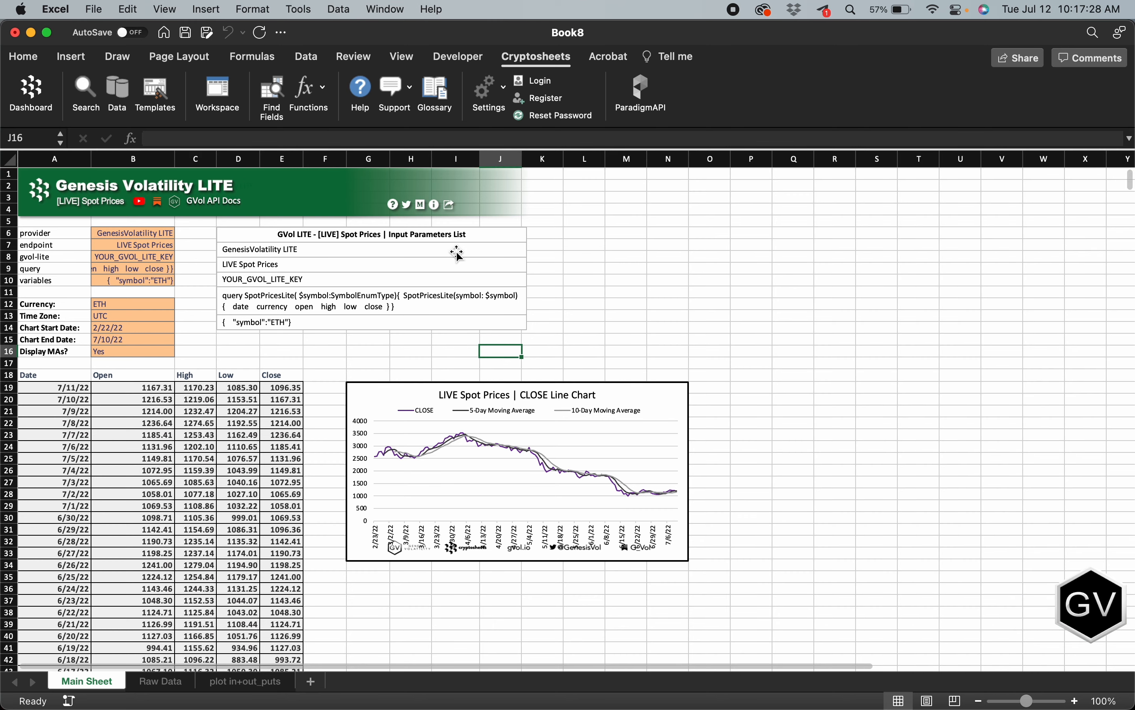
click(237, 350)
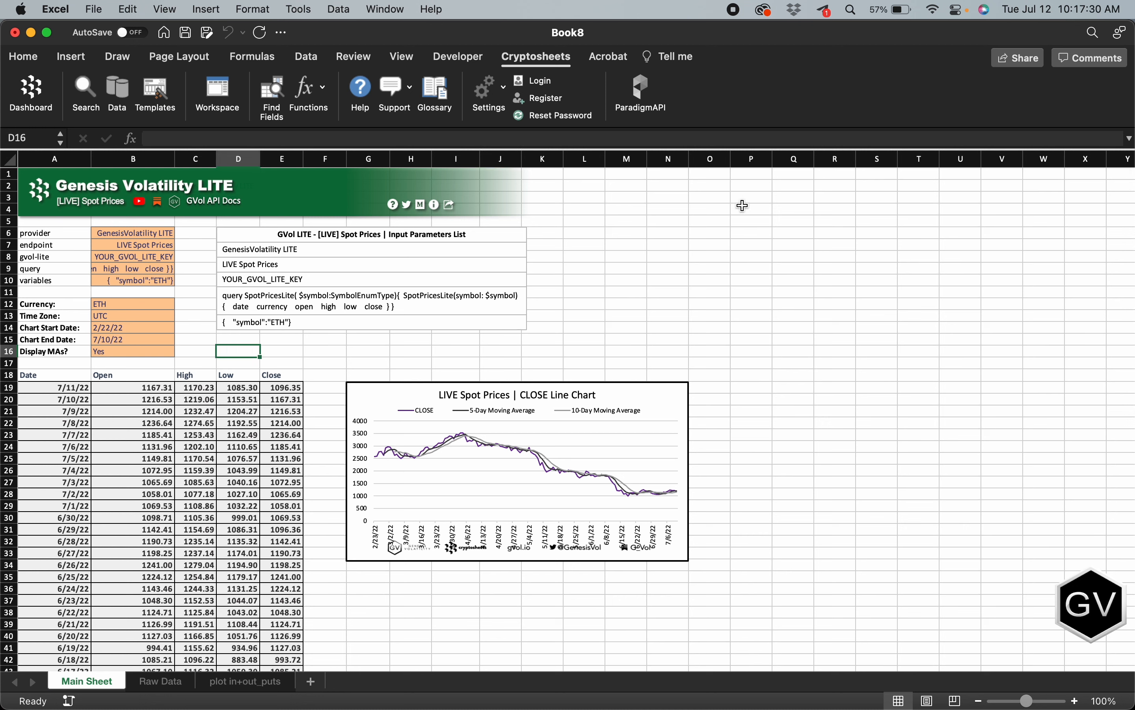